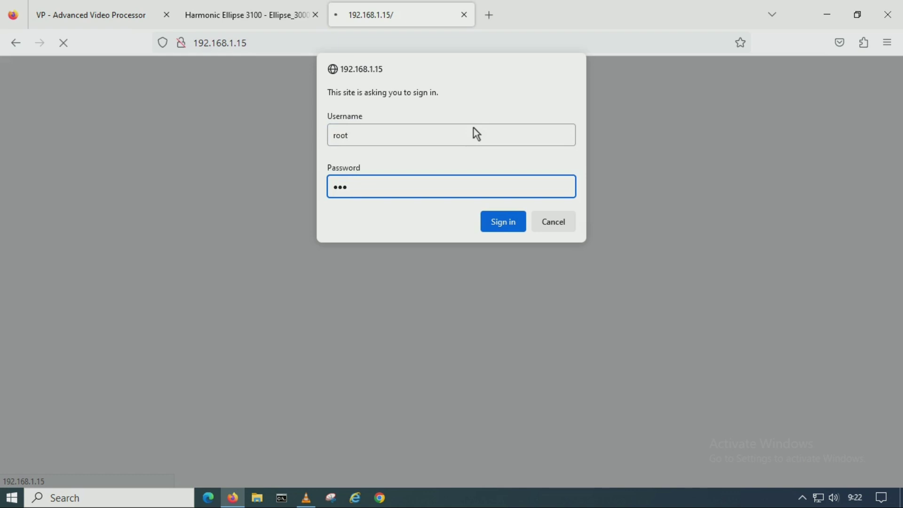
Step: Finish entering the account password to sign in to the receiver at 192.168.1.15, and save the login in the browser
type("1")
key("Return")
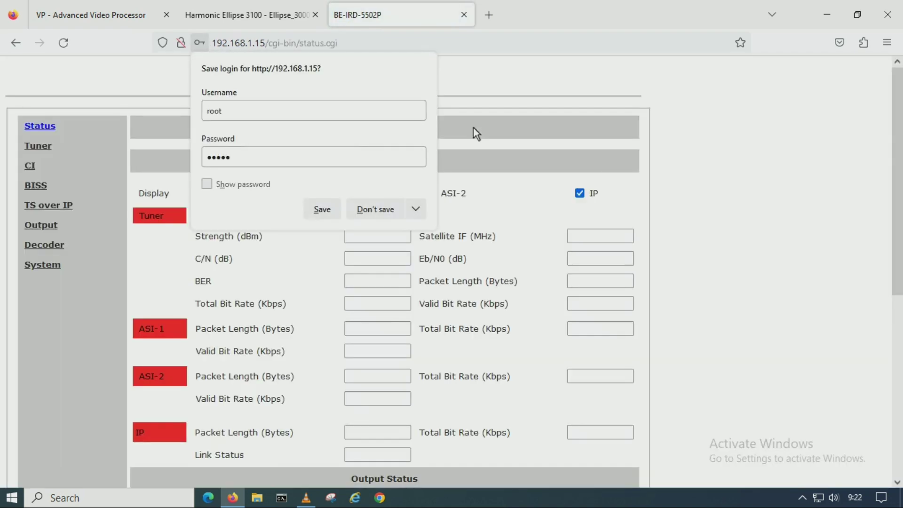
left_click(321, 210)
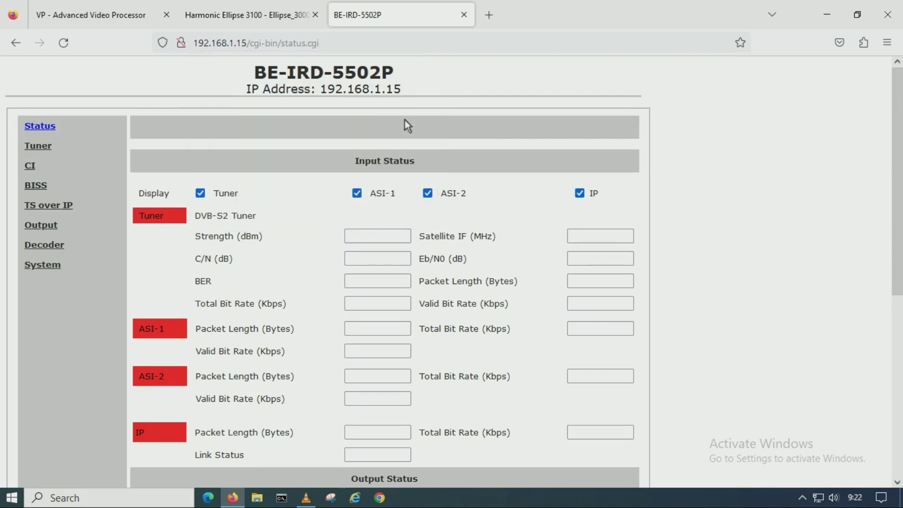
Step: Inspect the service properties of the ELLIPSE service in ASI Stream 1 on Slot 2 in the Advanced Video Processor's service configuration
left_click(286, 18)
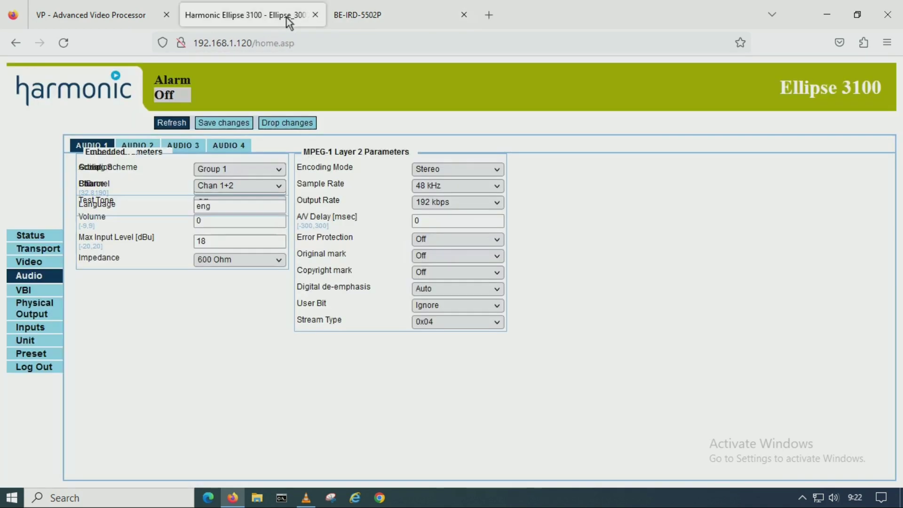
left_click(112, 18)
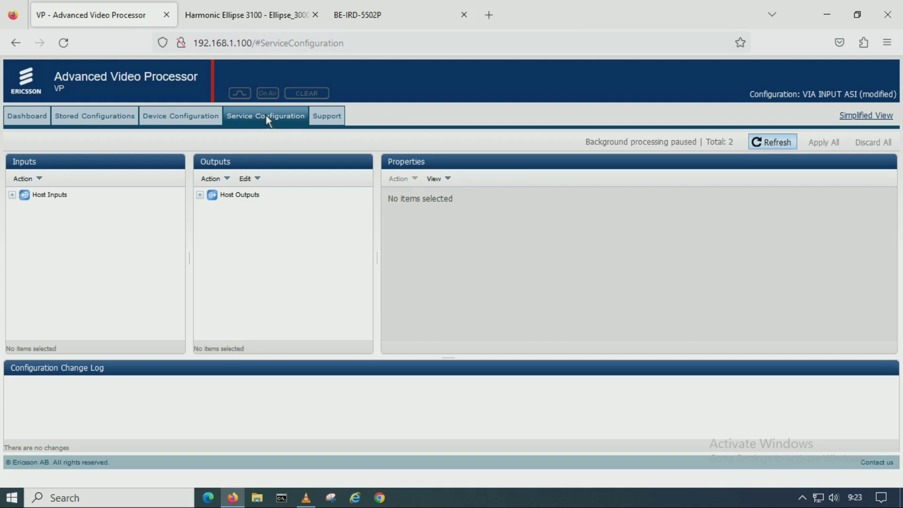
left_click(13, 196)
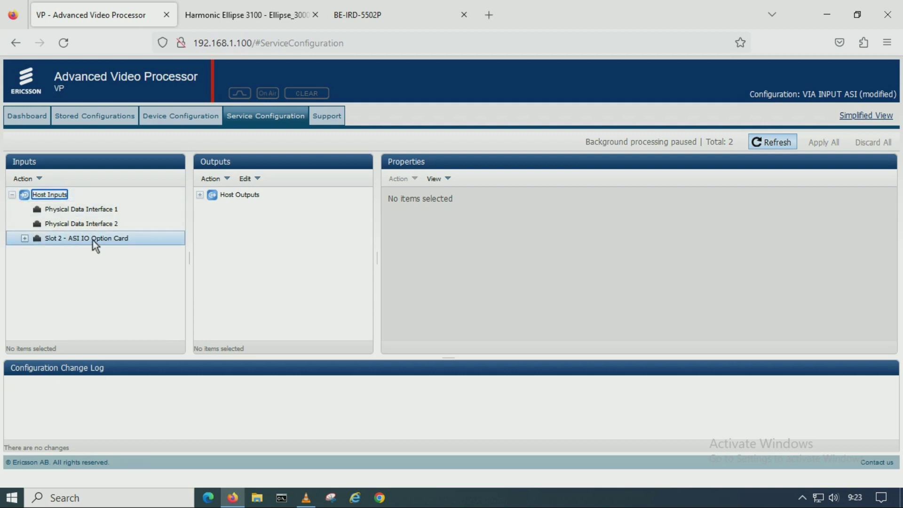
left_click(23, 238)
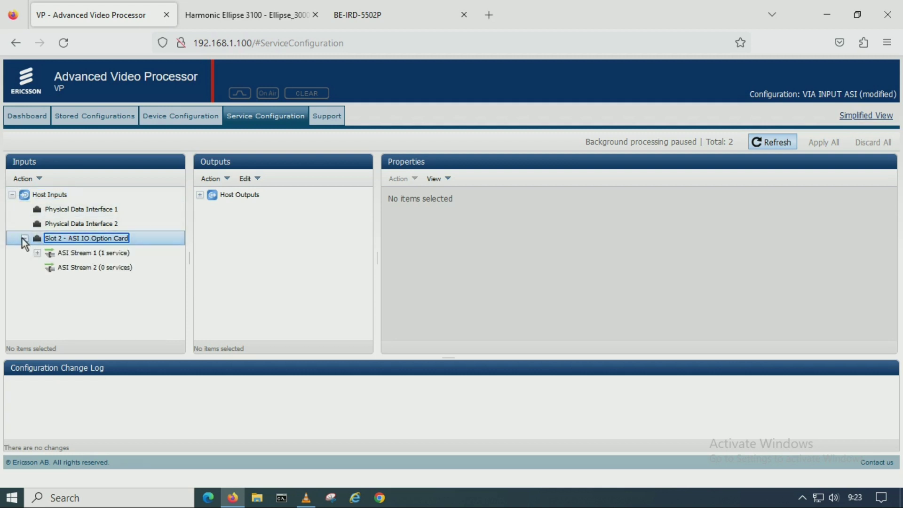
left_click(38, 253)
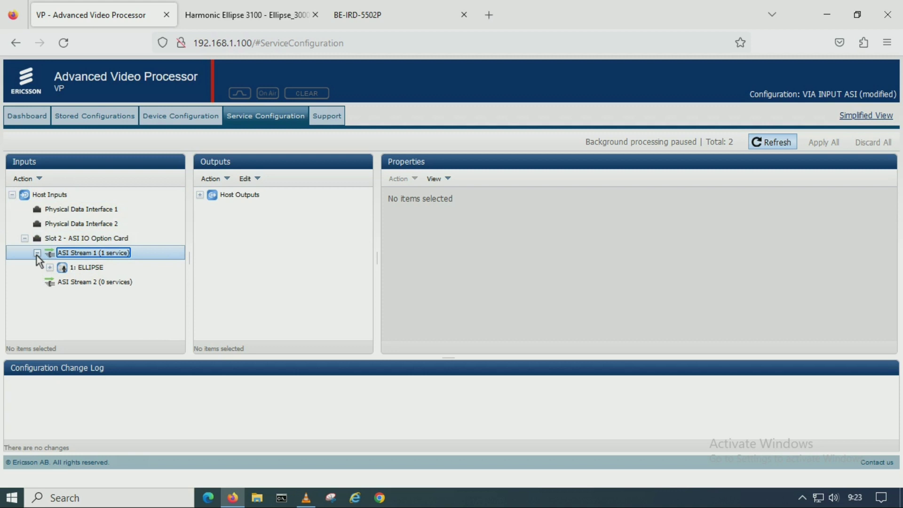
left_click(50, 267)
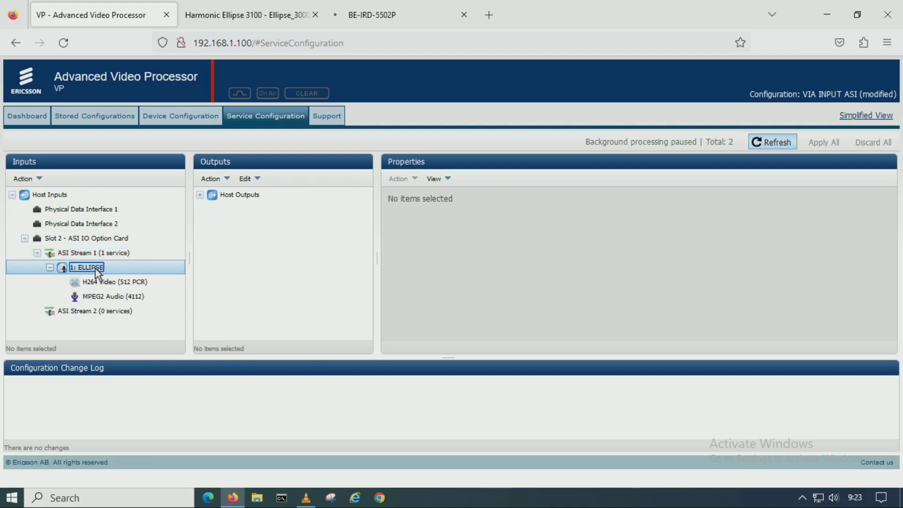
left_click(79, 267)
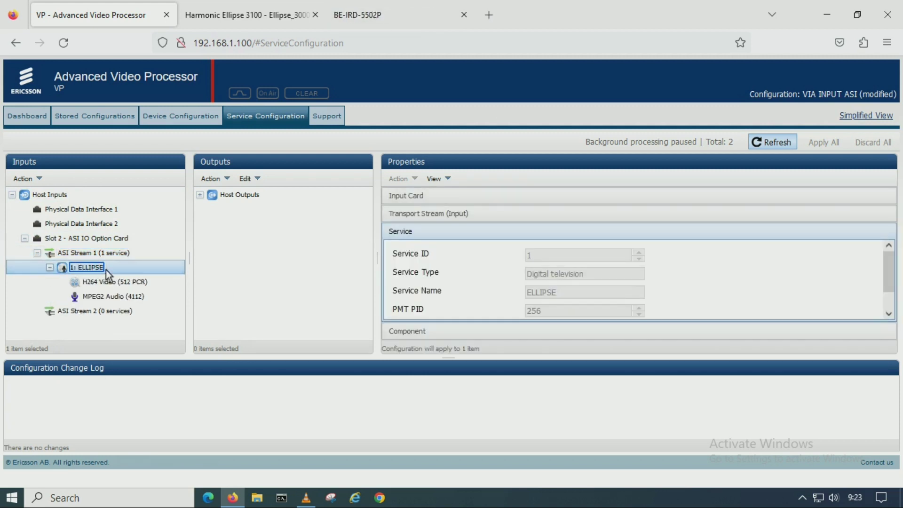
Step: Compare the service name on the Harmonic Ellipse 3100 status page with the input service in the Advanced Video Processor
left_click(259, 15)
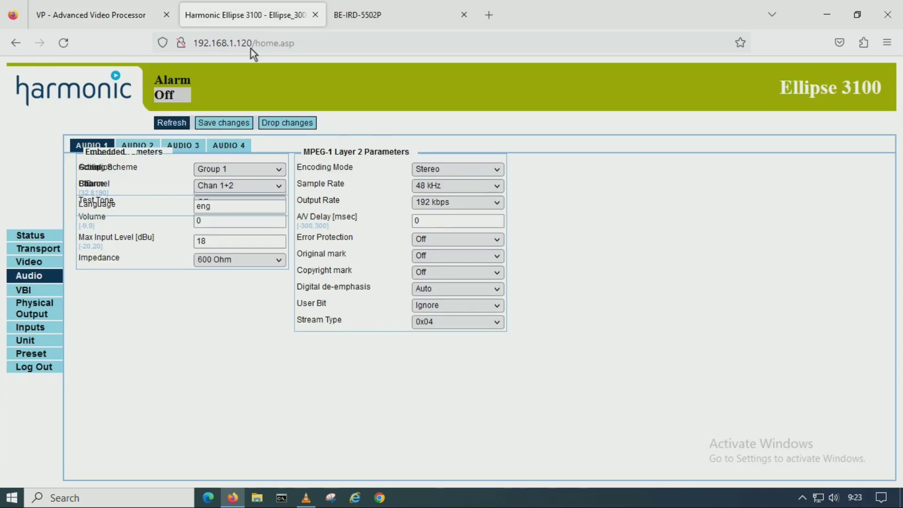
left_click(37, 238)
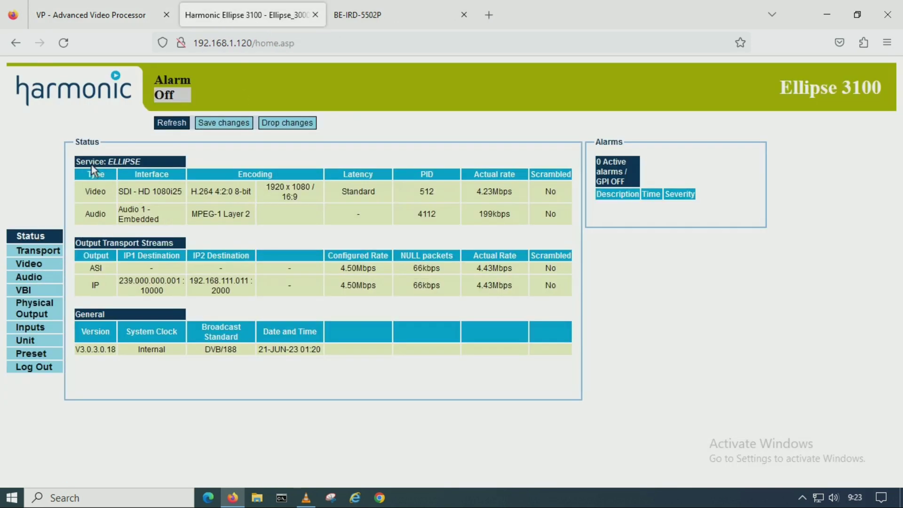
left_click_drag(77, 162, 144, 163)
left_click(99, 15)
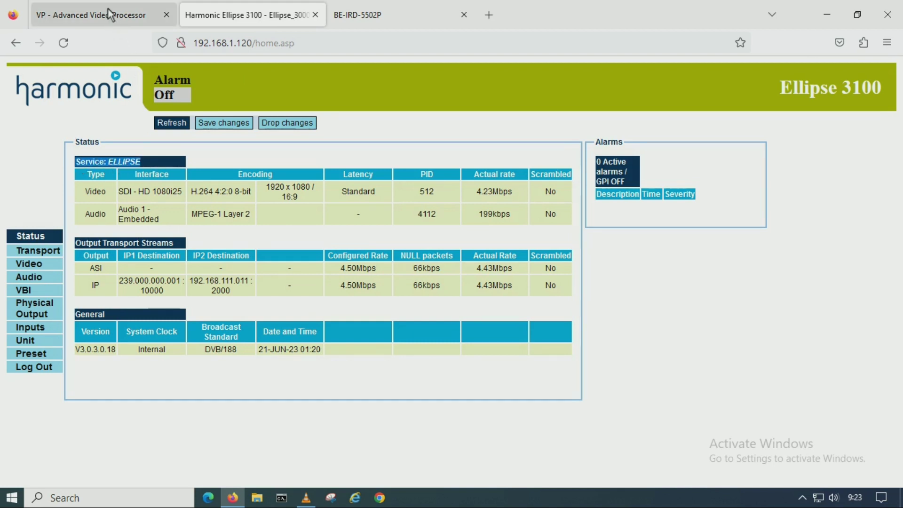
left_click(79, 269)
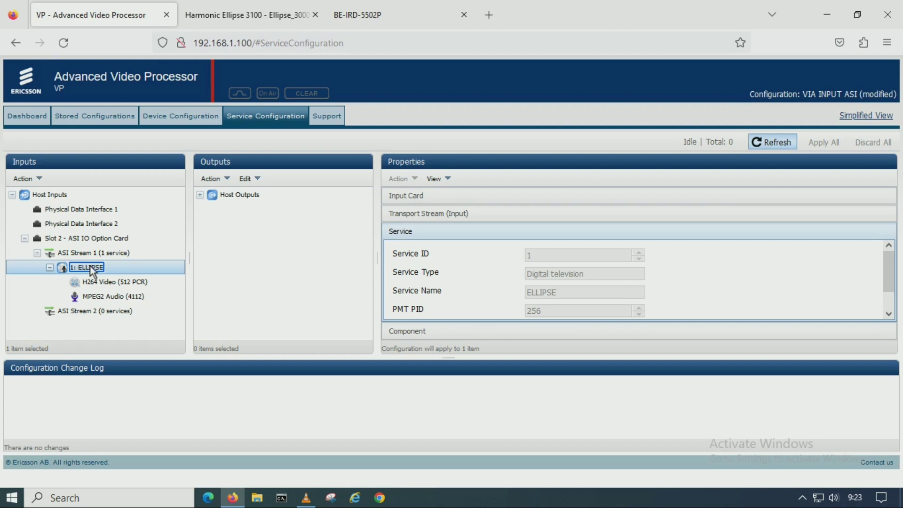
Step: Route ASI Stream 1 from the Slot 2 input card to Satellite Modulator Output Stream 1 as a pass-through transport stream
left_click(200, 196)
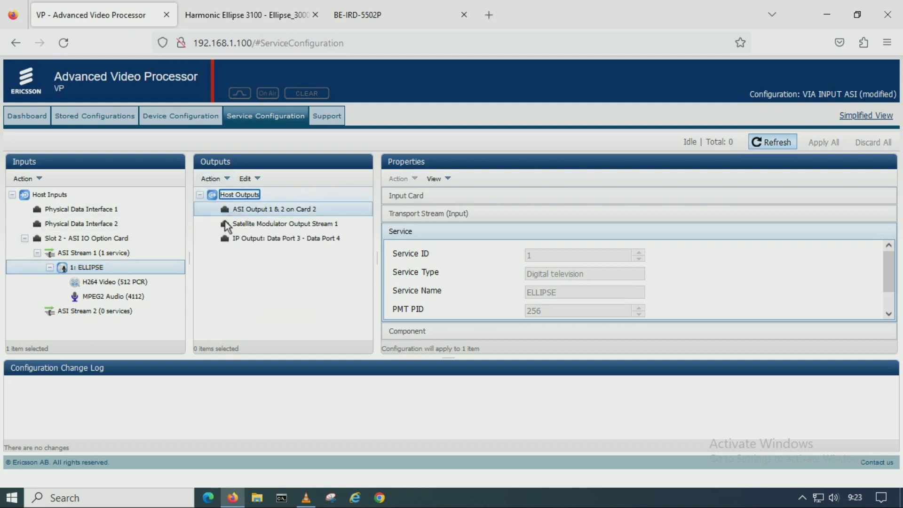
left_click(284, 226)
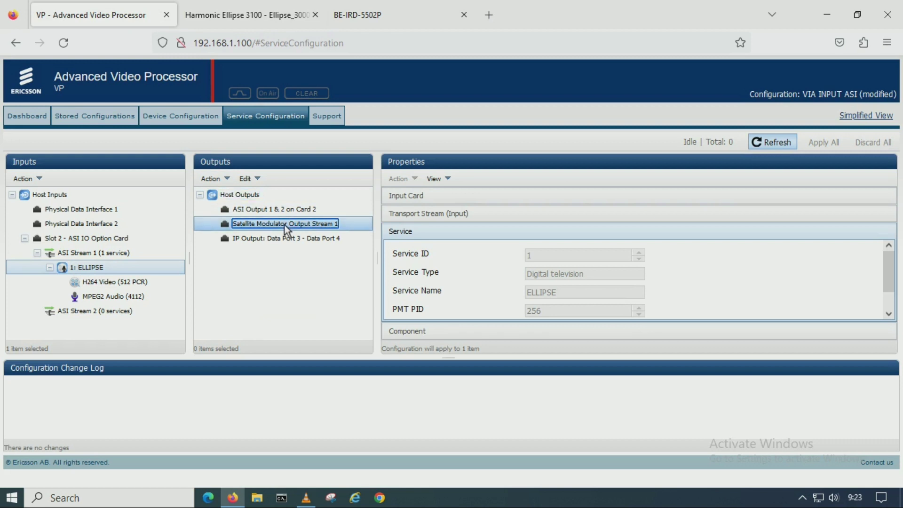
left_click(93, 254)
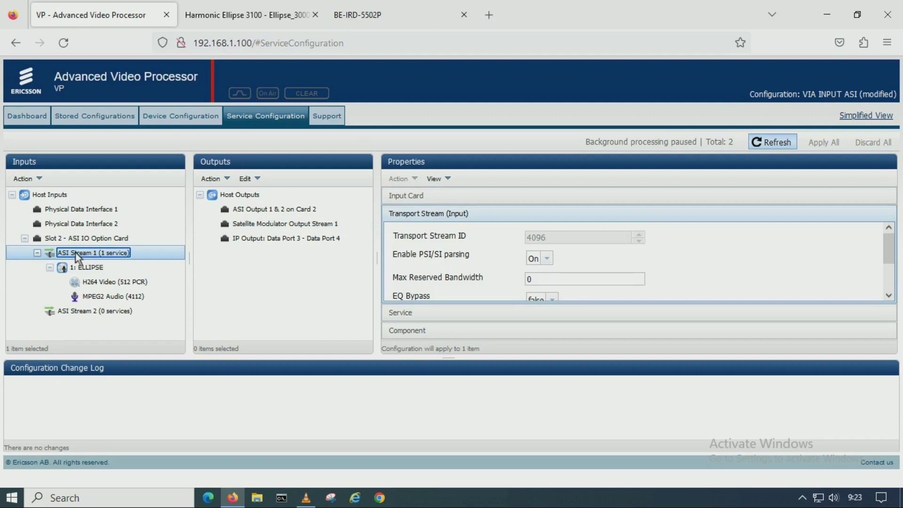
left_click_drag(76, 253, 248, 226)
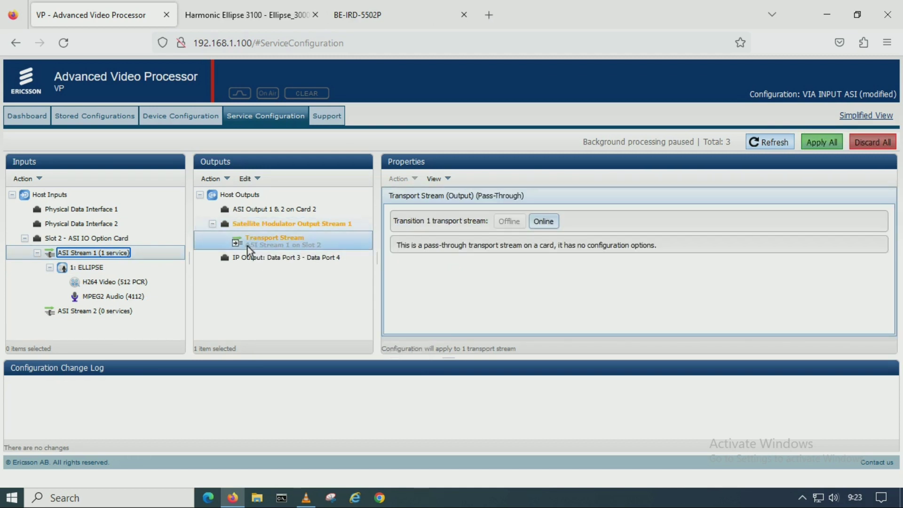
Step: Transition the transport stream under Satellite Modulator Output Stream 1 to online, saving the pending changes
left_click(282, 246)
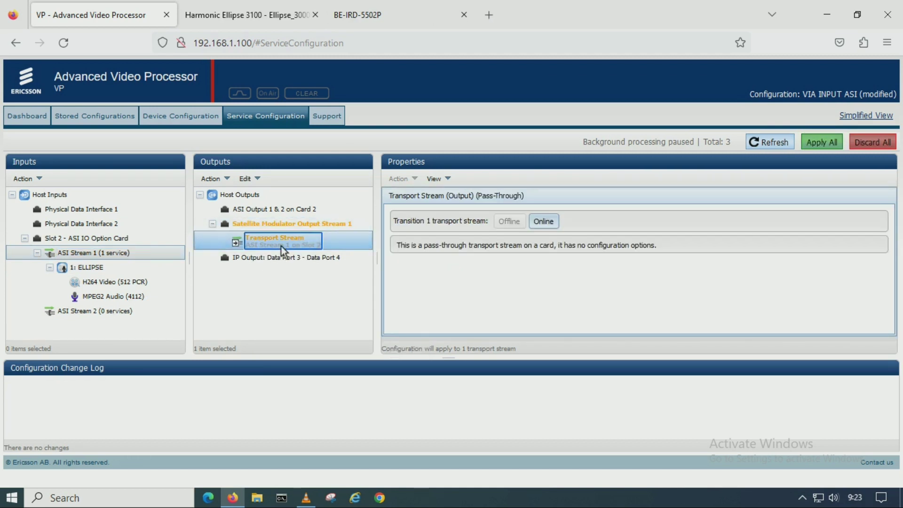
left_click(544, 222)
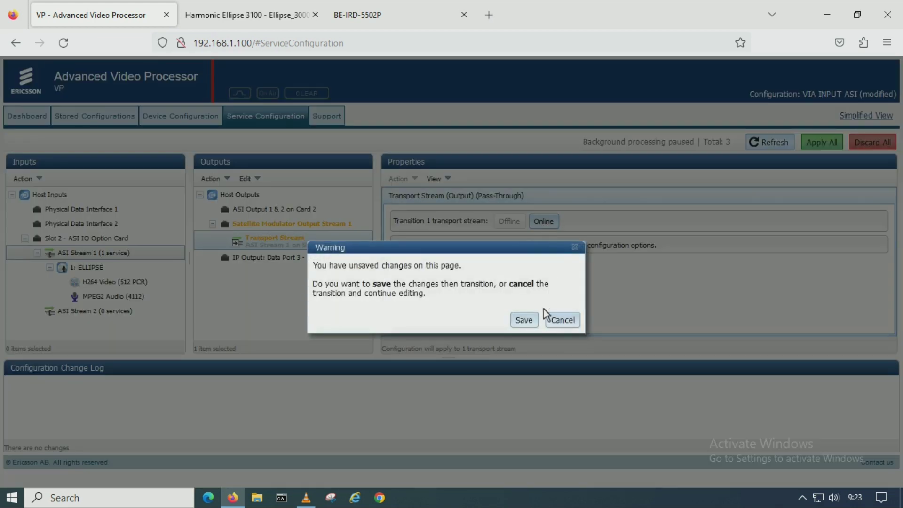
left_click(523, 320)
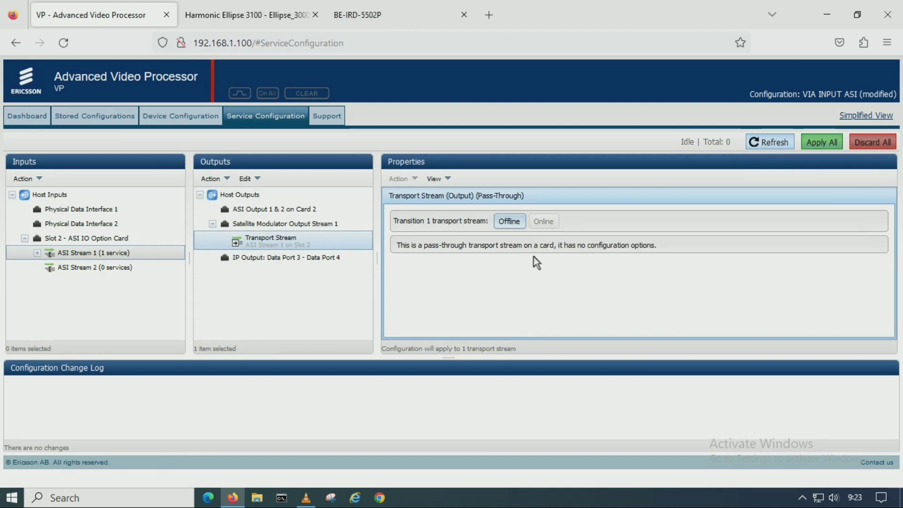
Step: Open the modulation parameters of the satellite modulator card in the device configuration's quick setup
left_click(173, 116)
left_click(493, 308)
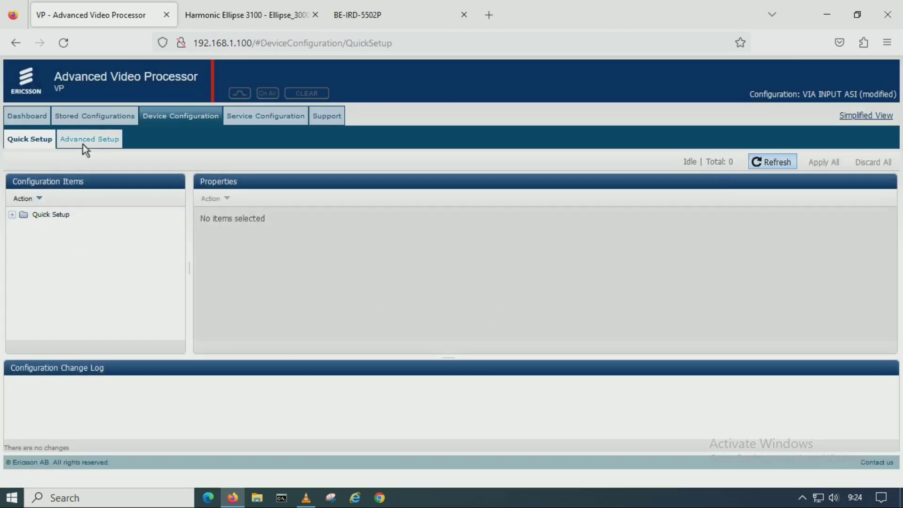
left_click(13, 214)
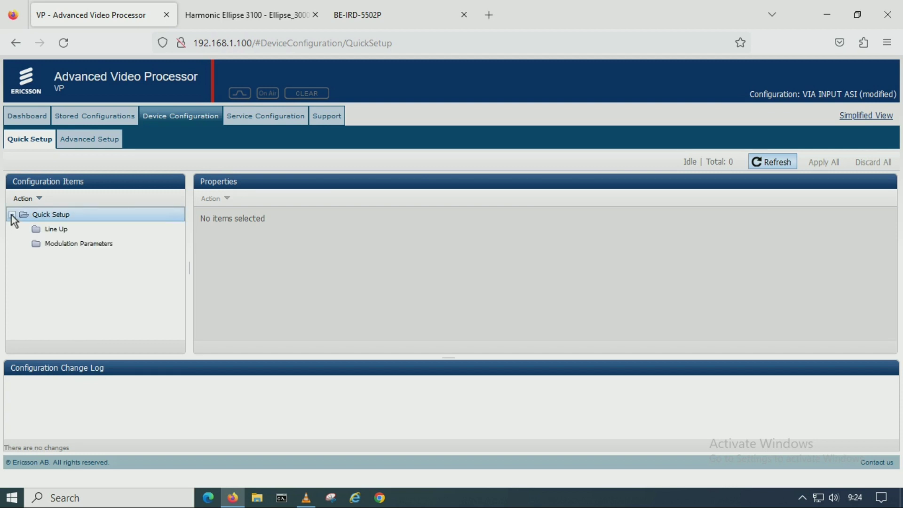
left_click(80, 245)
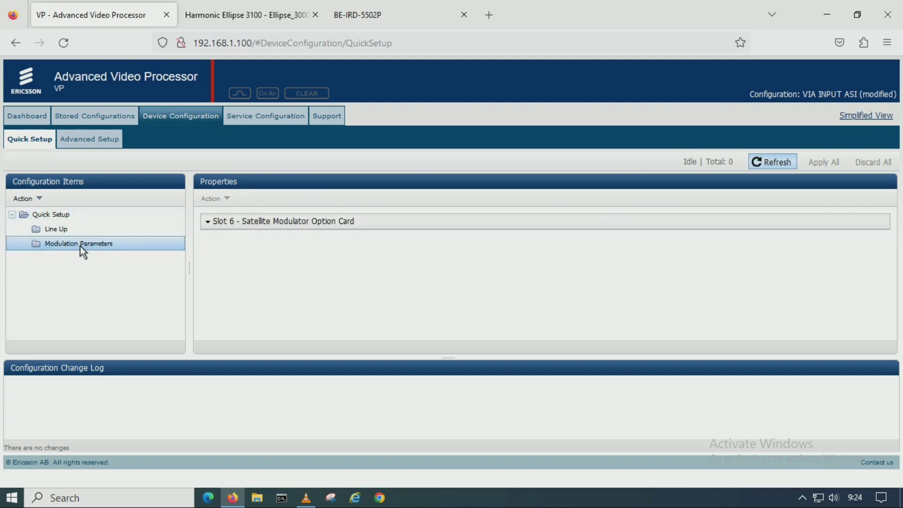
scroll(478, 277, "down", 2)
scroll(452, 276, "up", 2)
Step: Try the DVB-S modulation standard, and restore DVB-S2 with 8PSK modulation
left_click(347, 268)
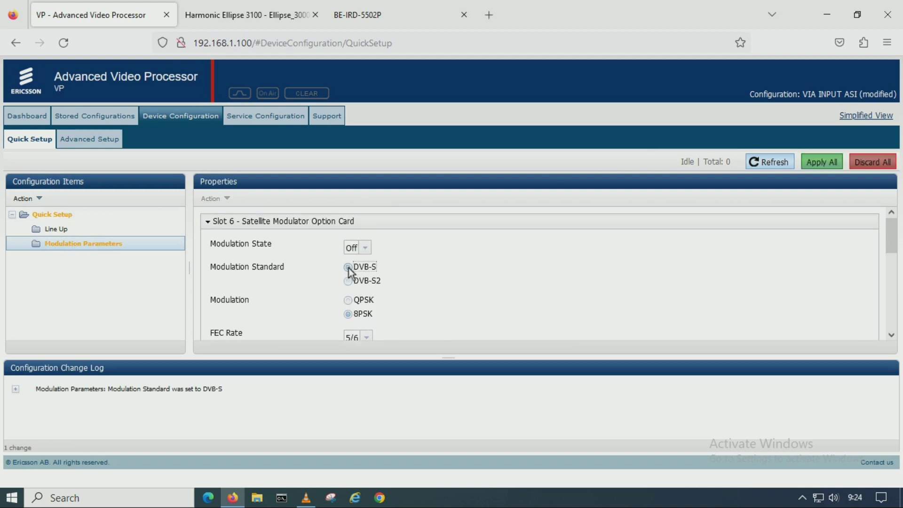
left_click(348, 281)
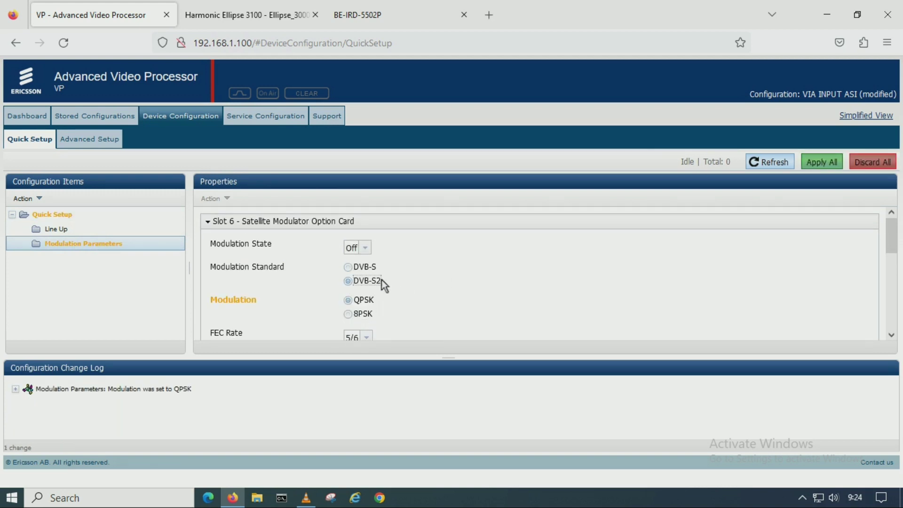
left_click(351, 315)
Step: Review the modulator's available FEC rates and its symbol rate without changing them
scroll(458, 289, "down", 2)
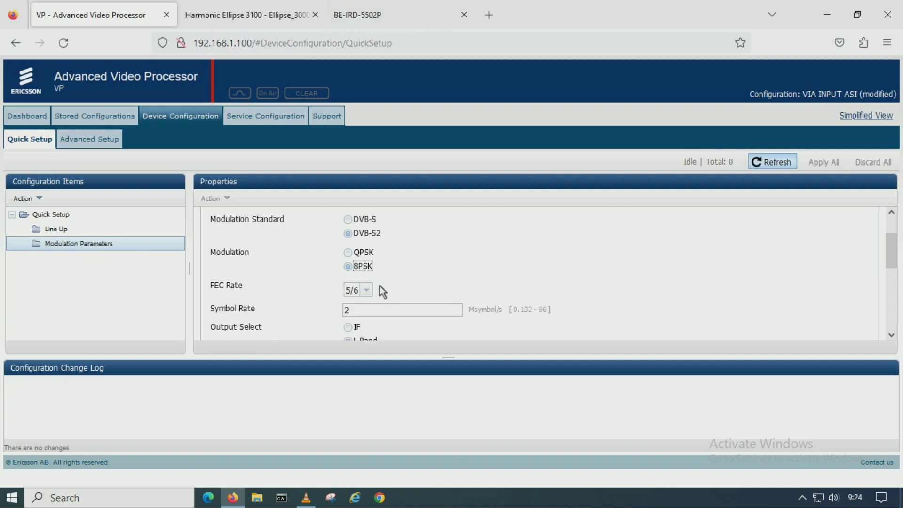
left_click(368, 290)
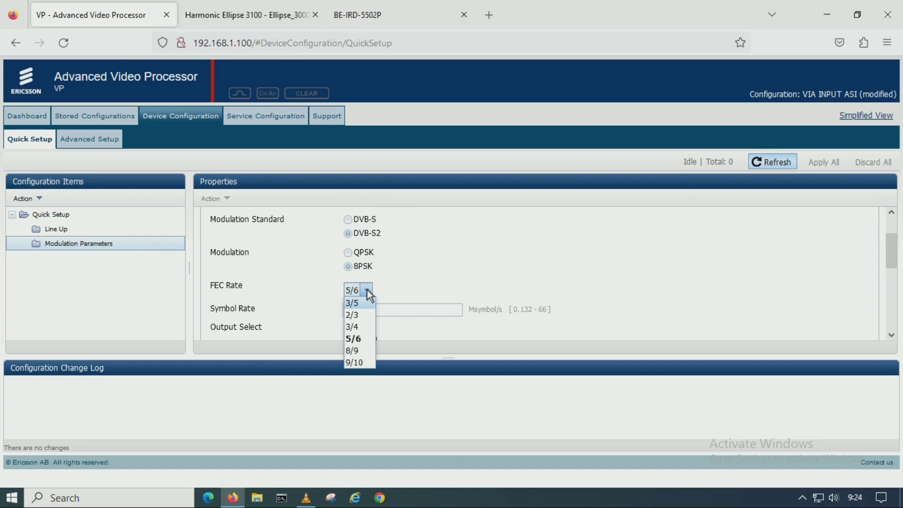
left_click(368, 290)
scroll(470, 258, "down", 4)
scroll(369, 225, "up", 2)
double_click(352, 260)
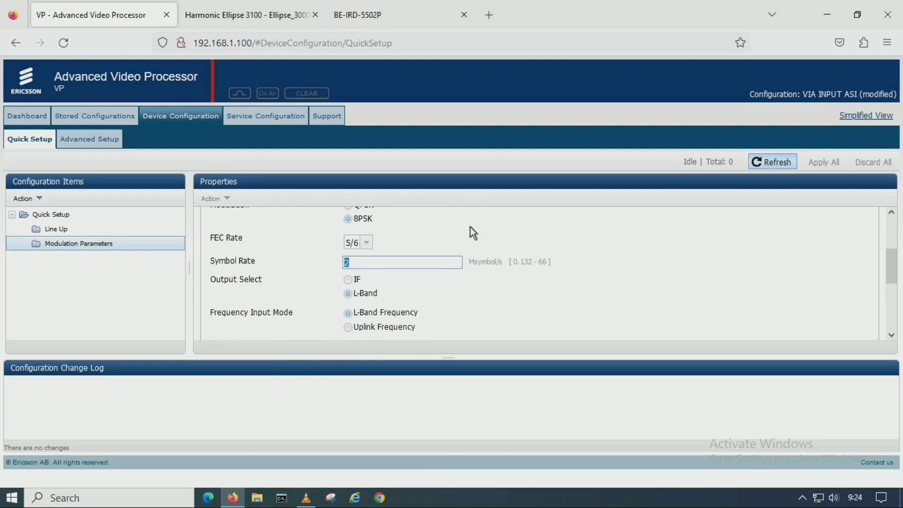
left_click(447, 237)
Step: Review the modulator's output selection, L-Band frequency, output state and line-up power settings
scroll(448, 236, "down", 2)
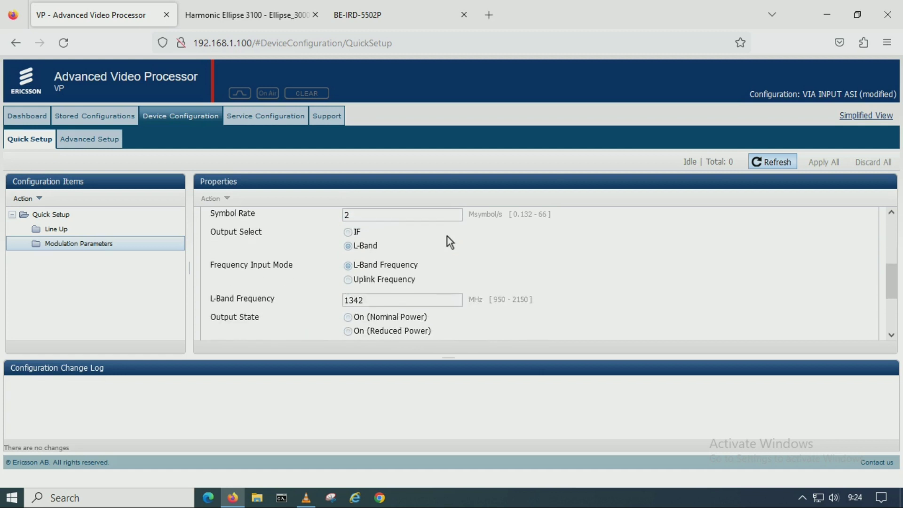
scroll(474, 242, "down", 2)
double_click(394, 255)
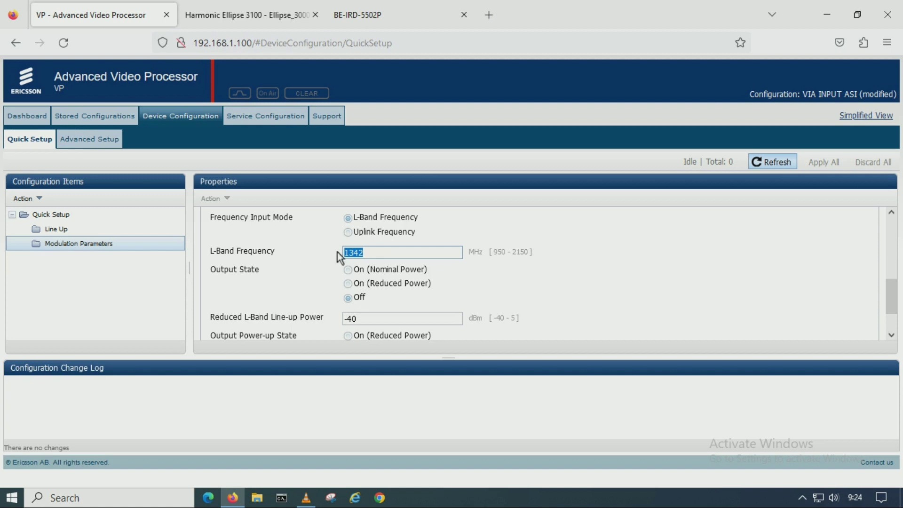
left_click(513, 274)
scroll(538, 284, "down", 2)
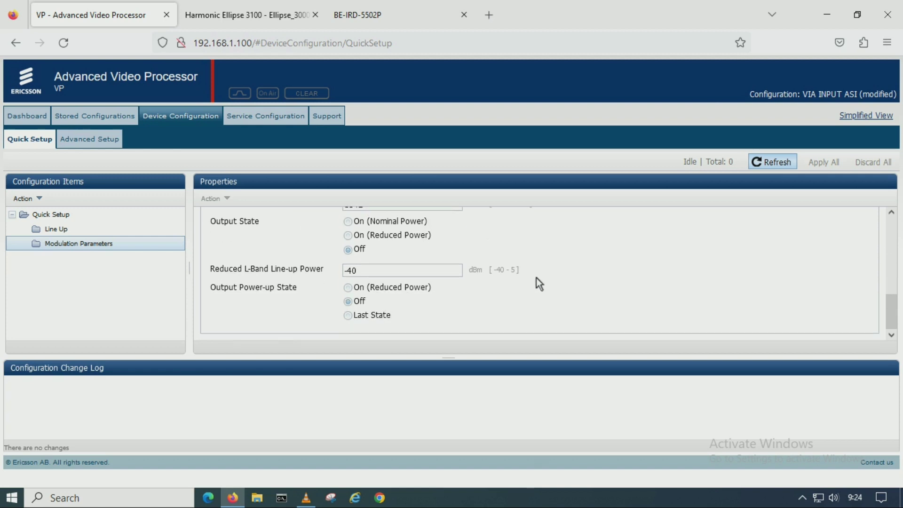
scroll(539, 284, "up", 2)
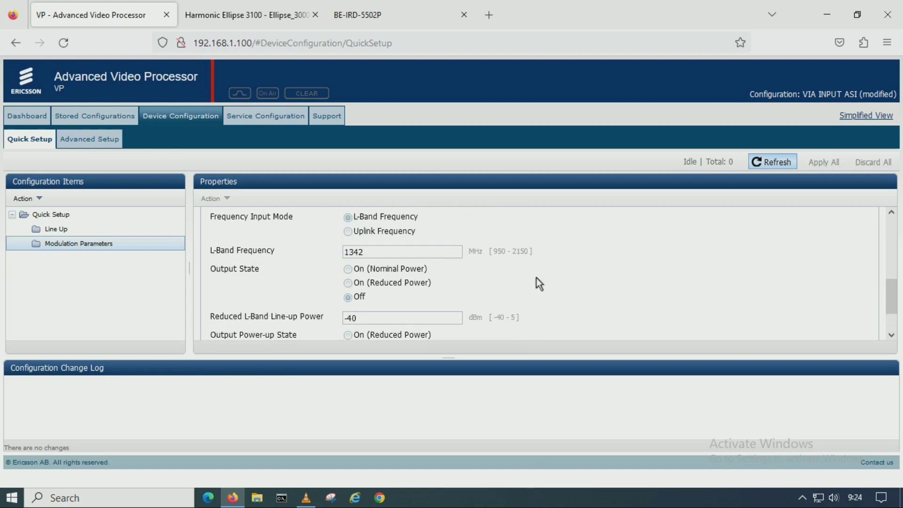
scroll(536, 277, "up", 6)
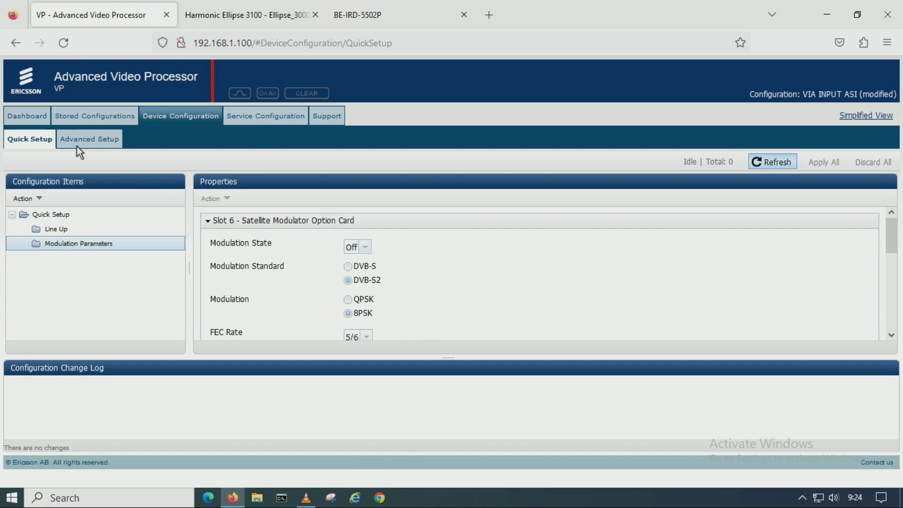
Step: Check the Advanced Video Processor's dashboard, and switch to the BE-IRD-5502P receiver's status page
left_click(23, 118)
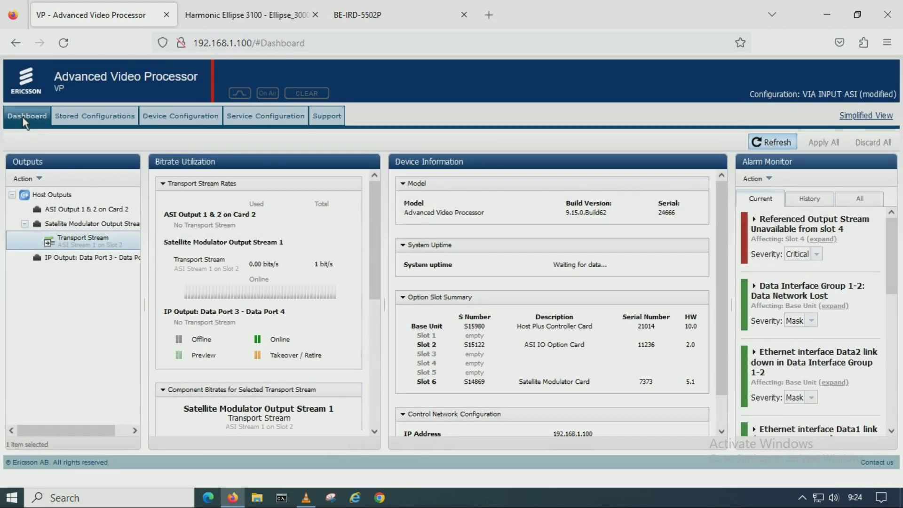
left_click(376, 23)
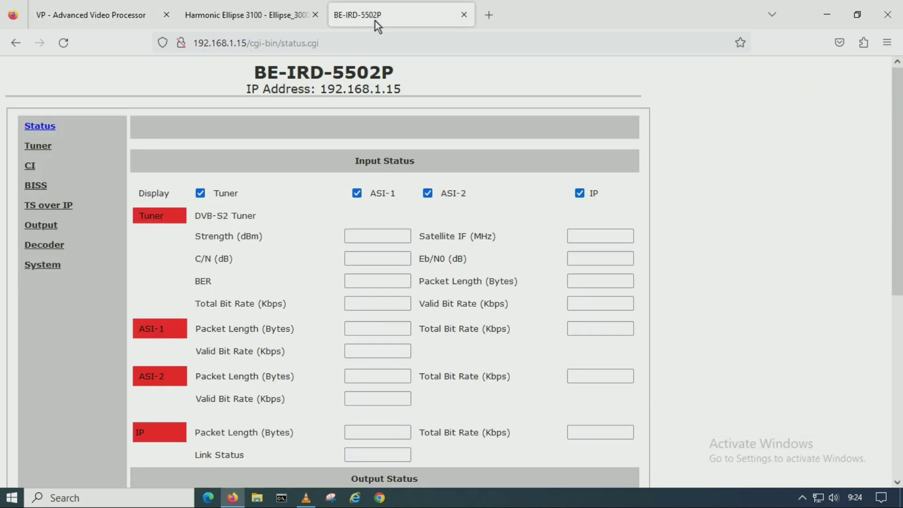
Step: Set the LNB LO frequency to 0 MHz in the receiver's DVB-S2 tuner settings
left_click(38, 147)
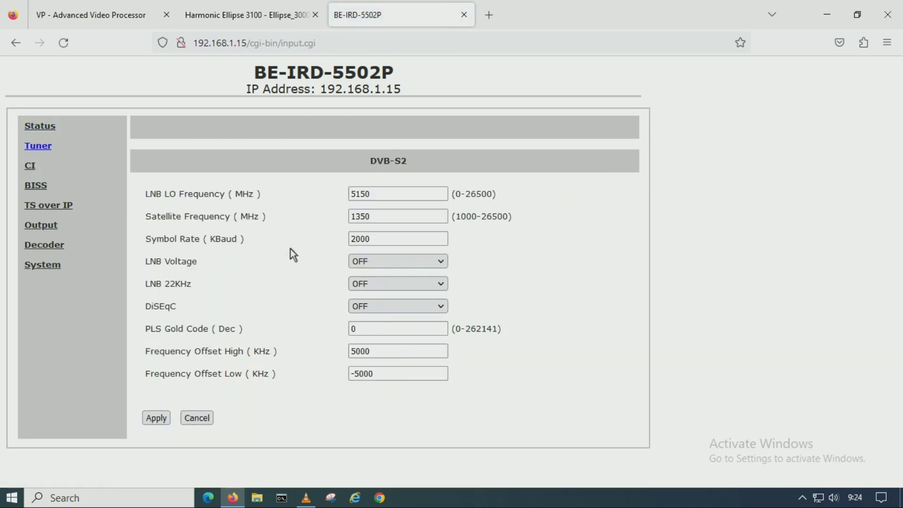
left_click(353, 198)
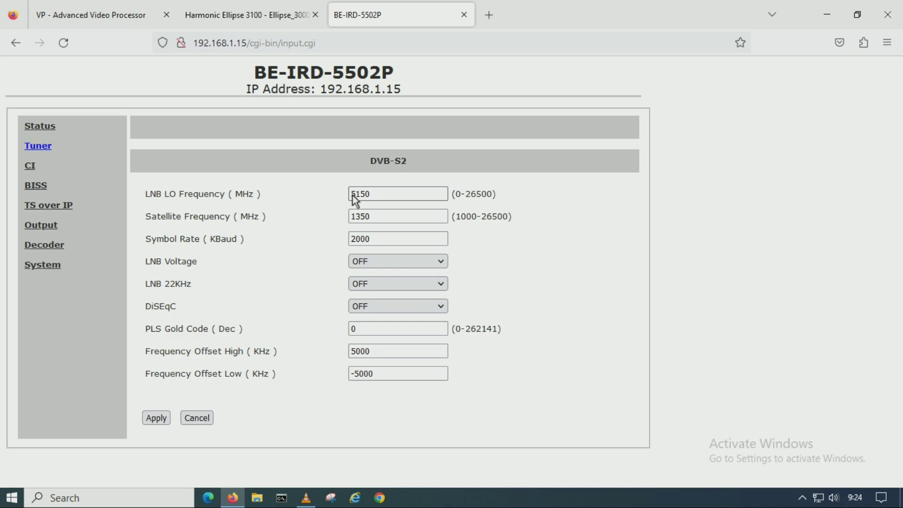
double_click(378, 195)
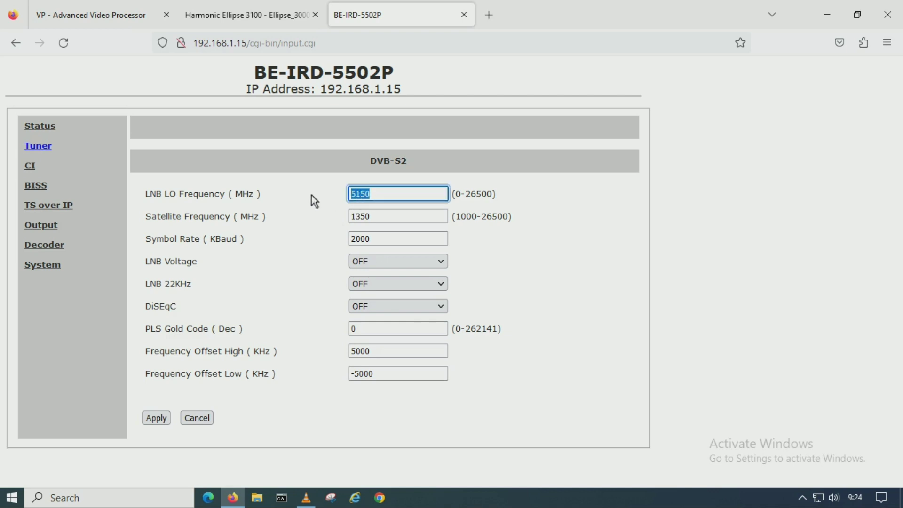
type("0")
Step: Look up the satellite modulator's L-Band frequency in the Advanced Video Processor's modulation parameters for the receiver's satellite frequency
left_click(378, 217)
double_click(413, 217)
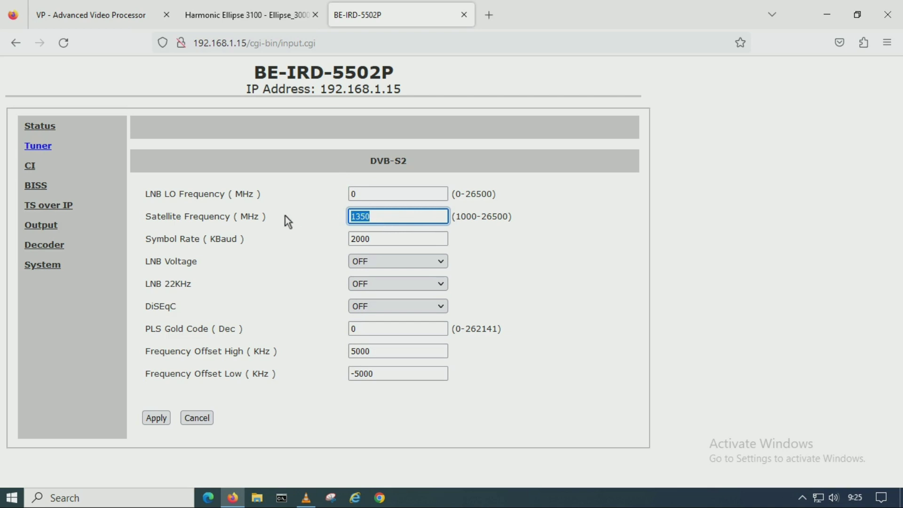
left_click(106, 18)
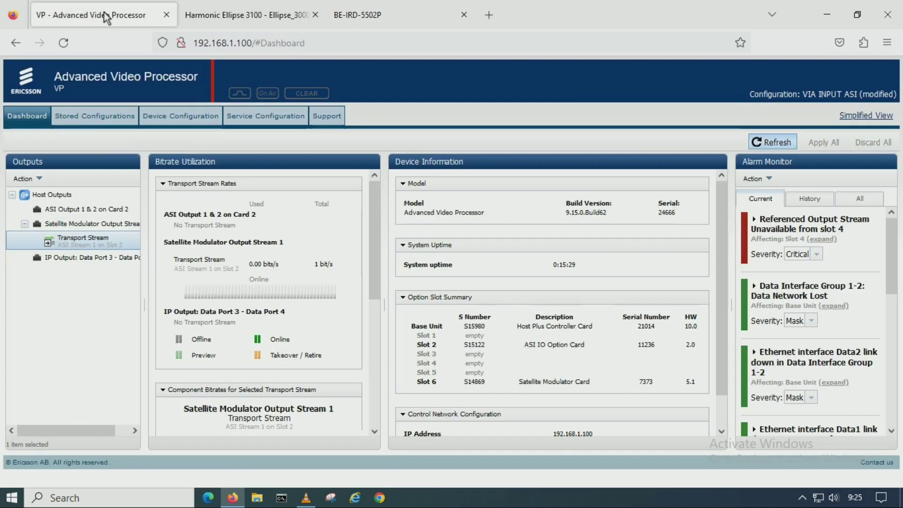
left_click(180, 121)
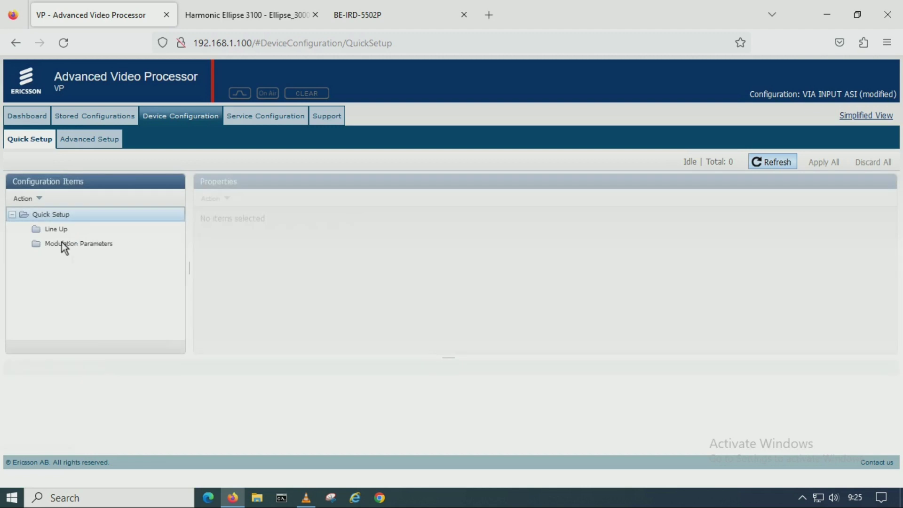
left_click(65, 245)
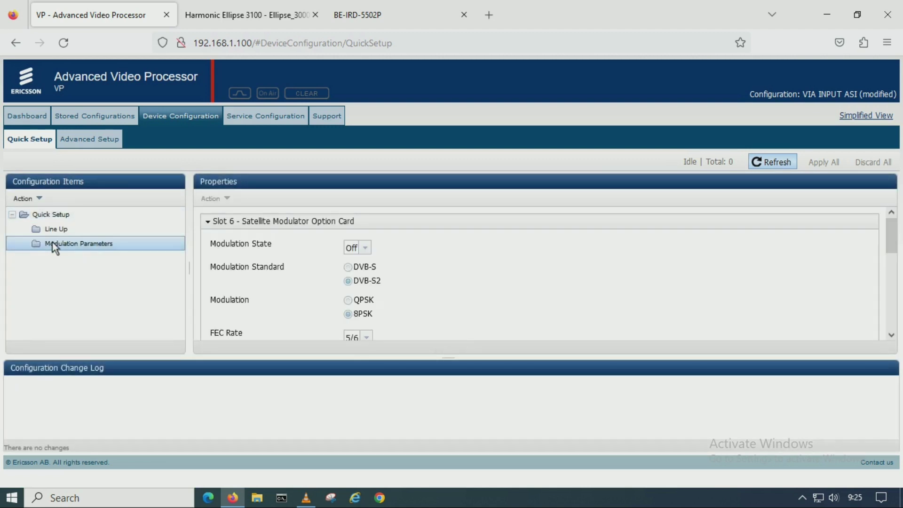
scroll(426, 265, "down", 1)
scroll(427, 267, "down", 8)
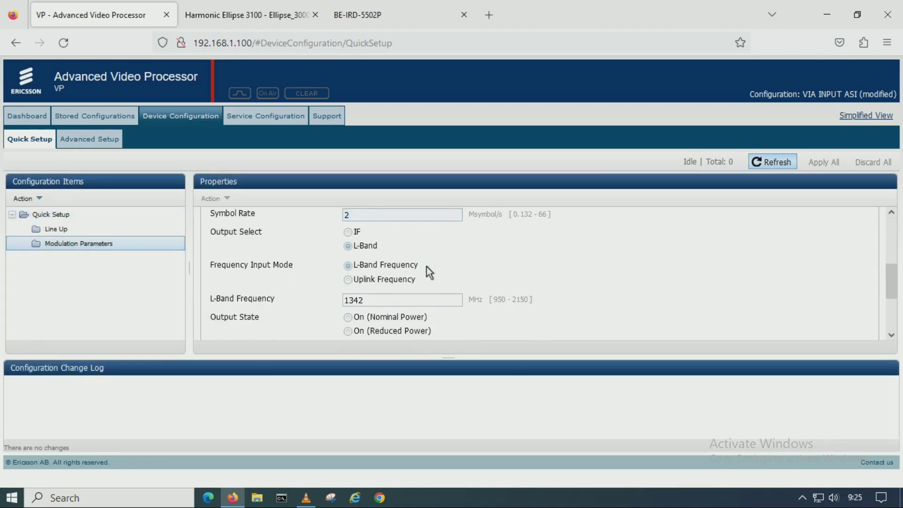
left_click_drag(370, 253, 315, 256)
left_click(504, 276)
Step: Switch back to the BE-IRD-5502P receiver and set the tuner's satellite frequency to 1342 MHz
left_click(384, 17)
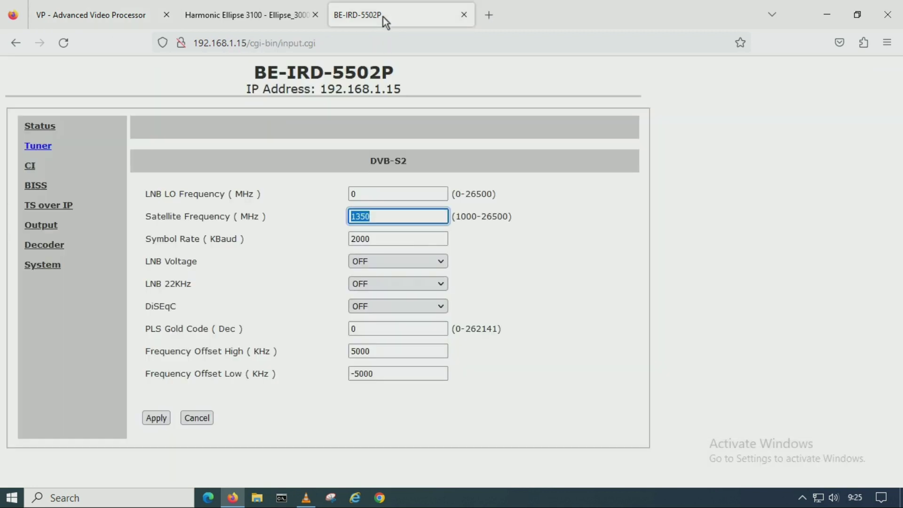
left_click(378, 210)
type("1342")
left_click(494, 268)
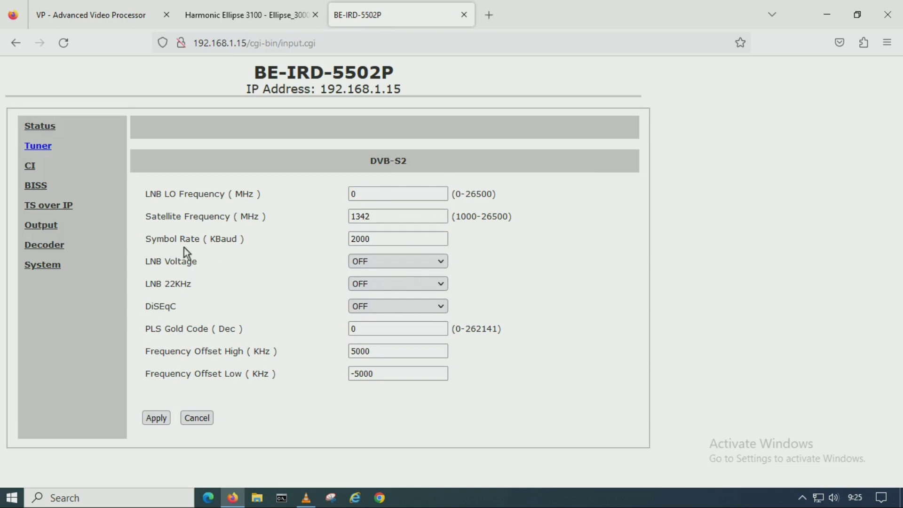
Step: Compare the receiver tuner's symbol rate with the symbol rate set on the Advanced Video Processor's modulator
left_click(376, 243)
left_click_drag(375, 241, 343, 240)
left_click(335, 254)
left_click(101, 18)
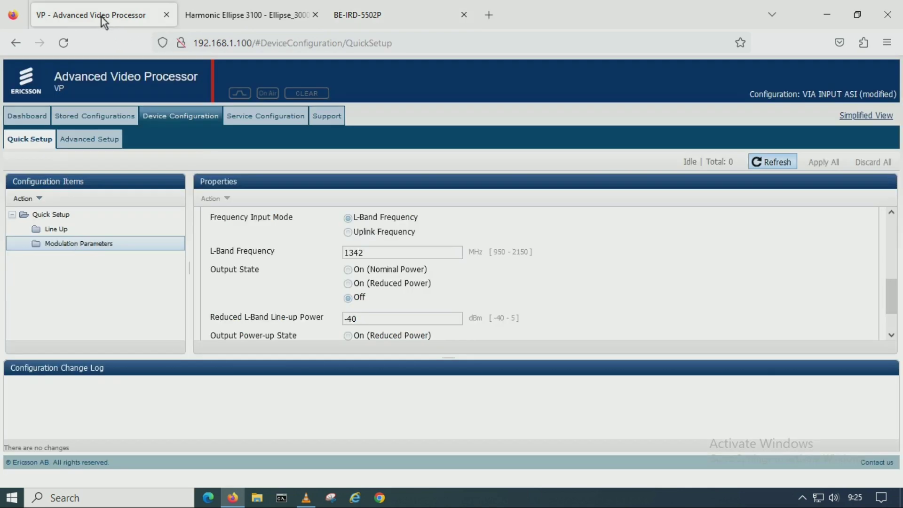
scroll(415, 290, "up", 3)
left_click(359, 266)
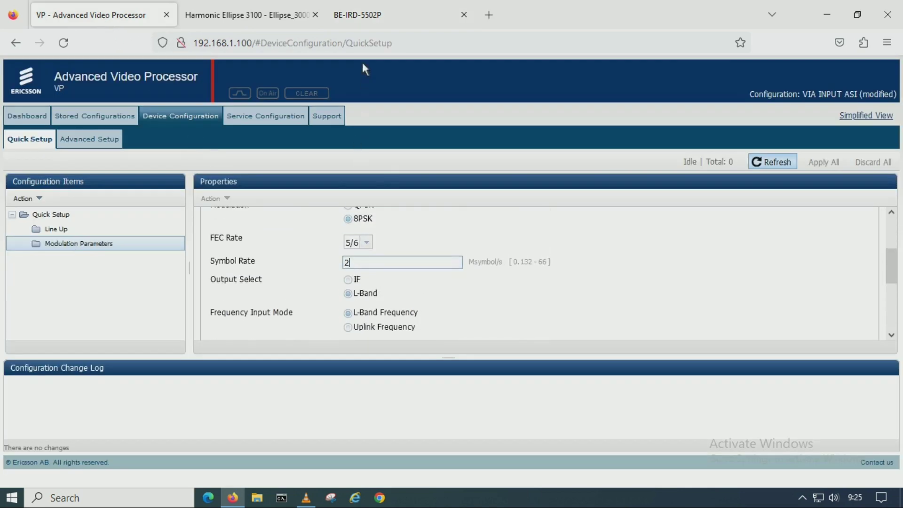
left_click(377, 19)
left_click(389, 240)
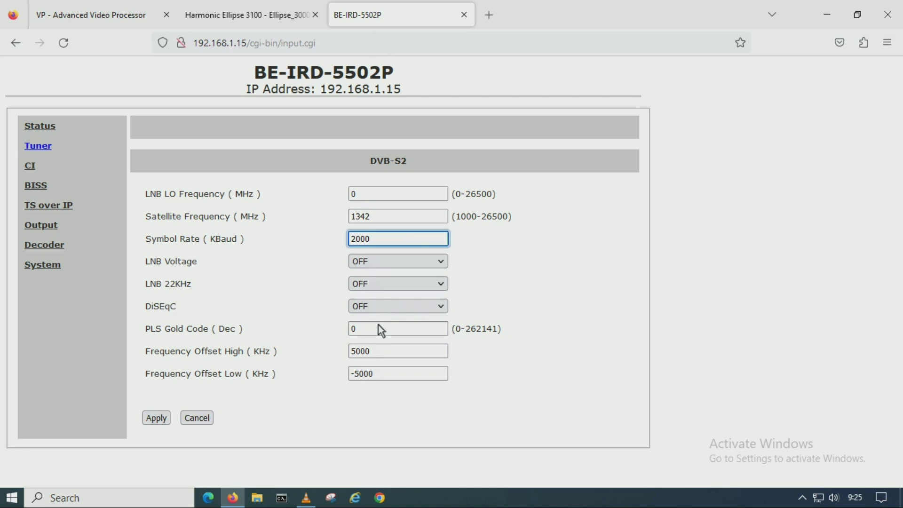
Step: Apply the receiver's tuner settings and open its input status page
left_click(153, 420)
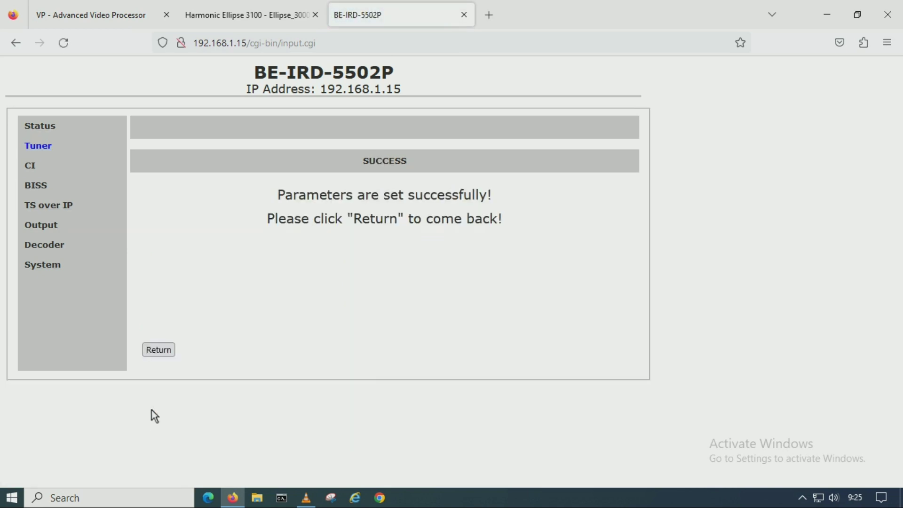
left_click(166, 354)
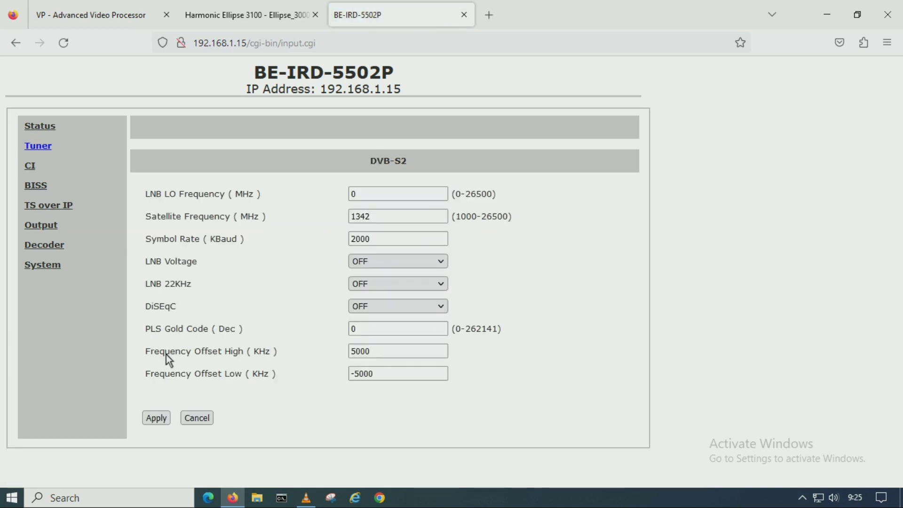
left_click(45, 129)
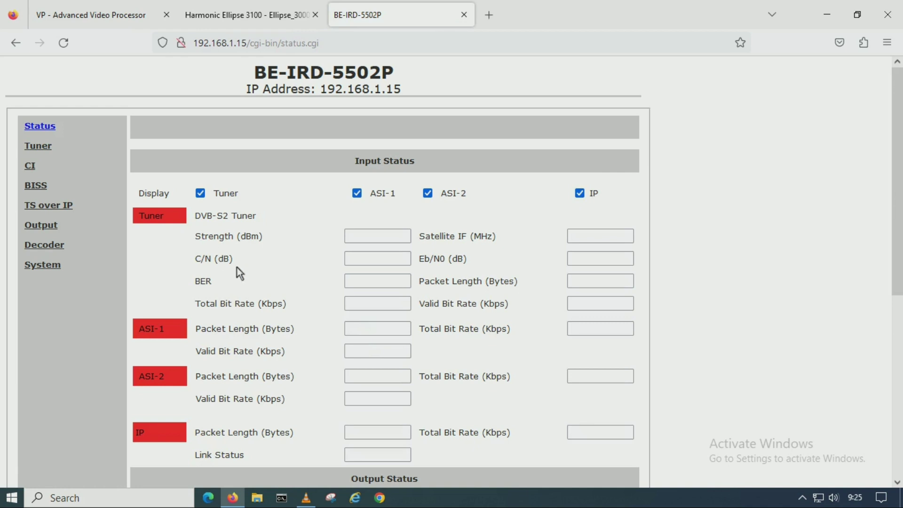
Step: Switch to the Advanced Video Processor and set the satellite modulator's modulation state to On in the line-up settings
left_click(107, 14)
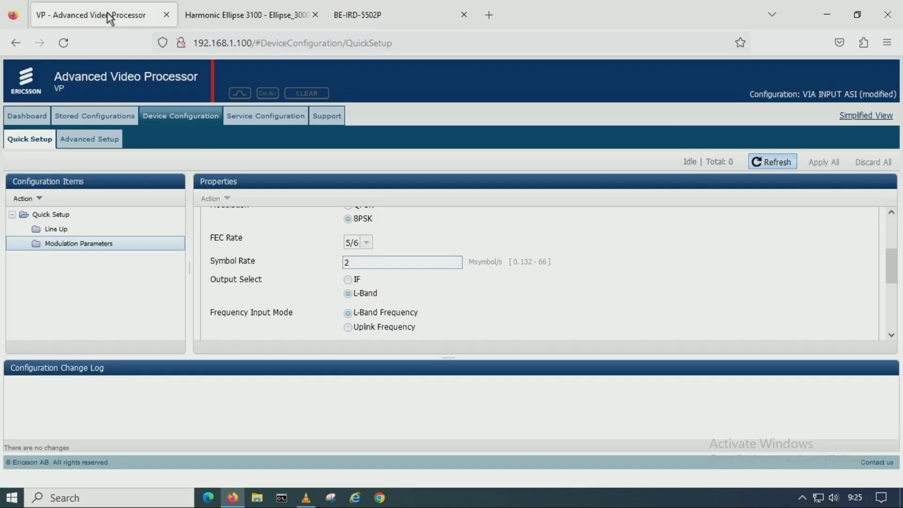
scroll(272, 283, "up", 4)
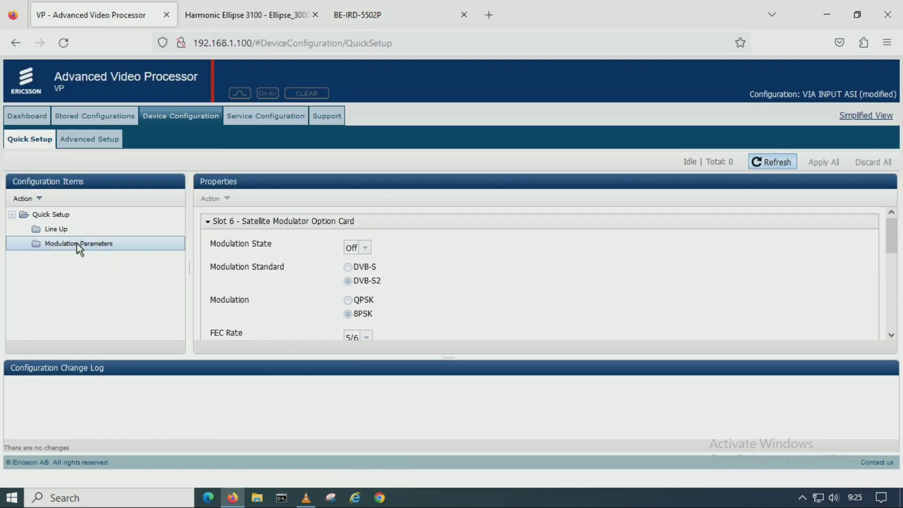
left_click(56, 231)
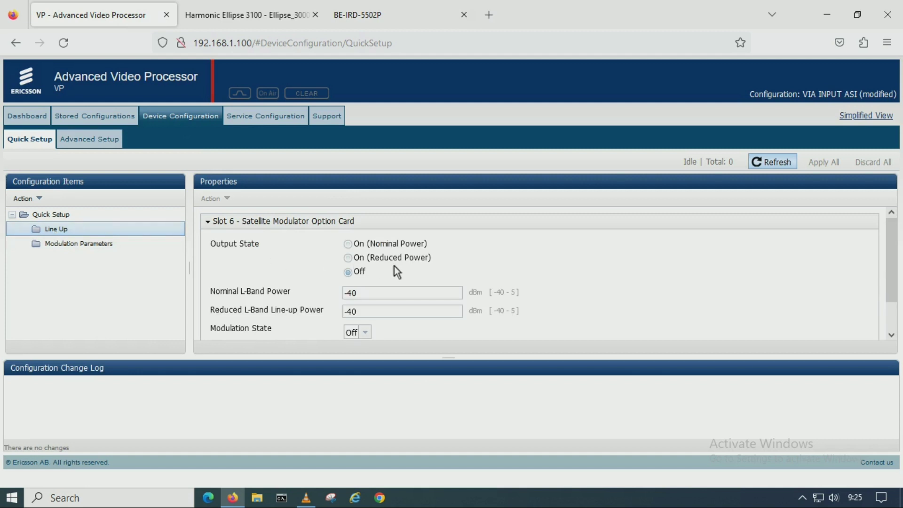
scroll(396, 267, "down", 1)
left_click(366, 300)
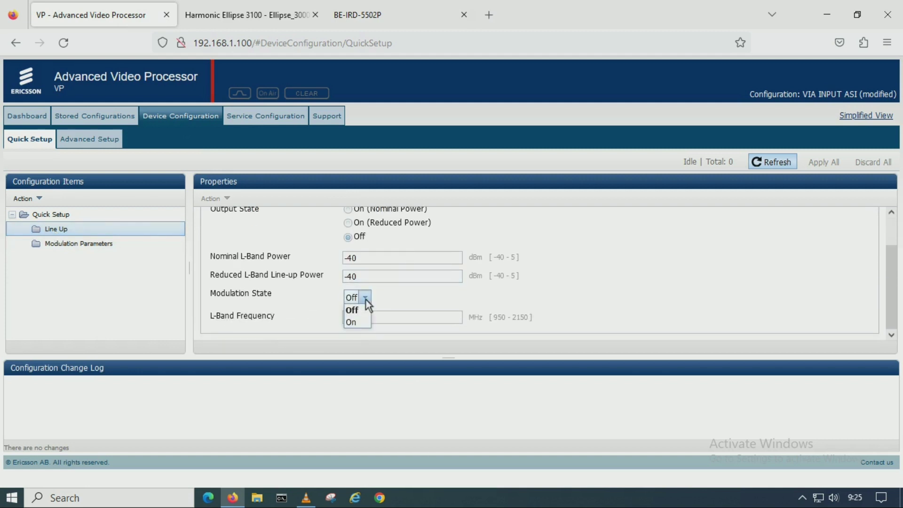
left_click(355, 322)
Step: Set the modulator's output state to On (Nominal Power), and apply and save the configuration
scroll(374, 247, "up", 1)
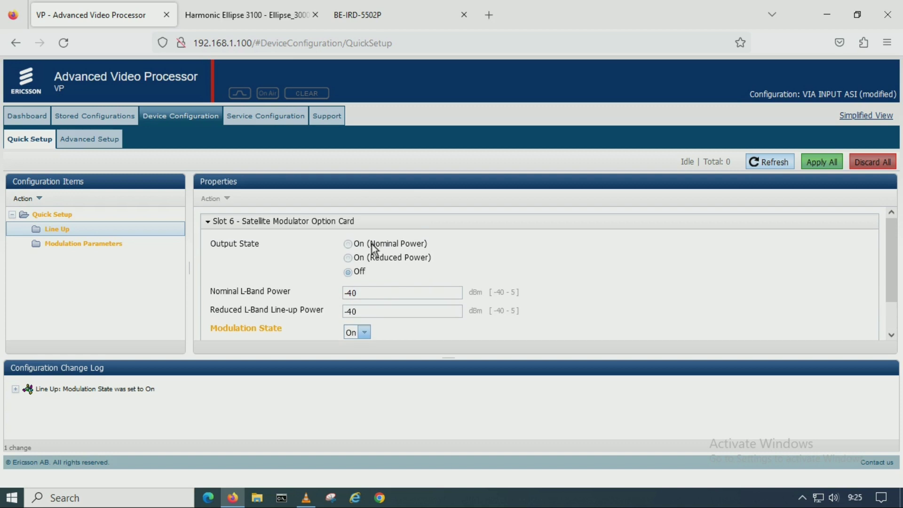
left_click(346, 247)
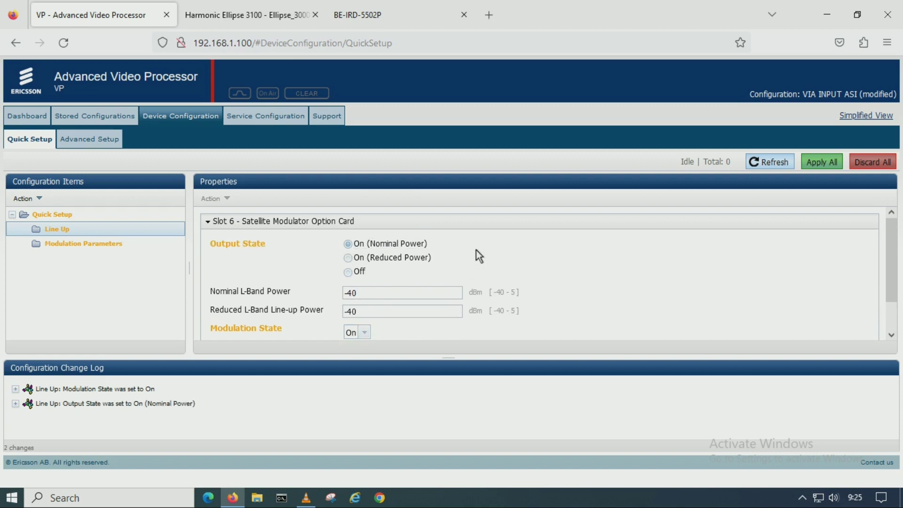
left_click(834, 162)
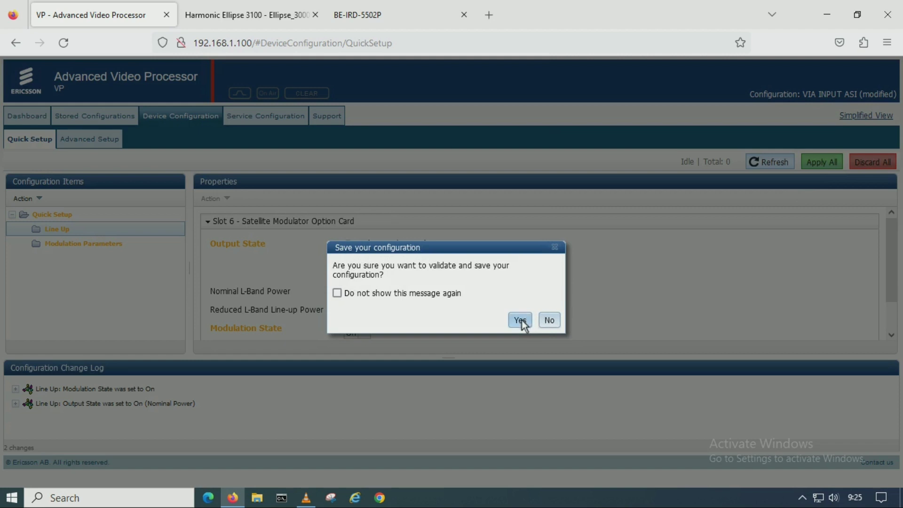
left_click(520, 320)
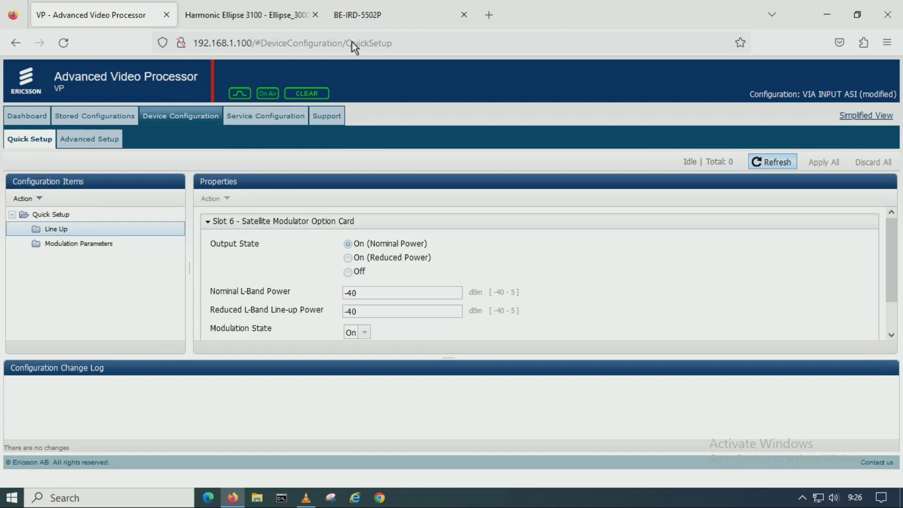
Step: Switch to the BE-IRD-5502P receiver's status page and refresh its readings manually
left_click(385, 18)
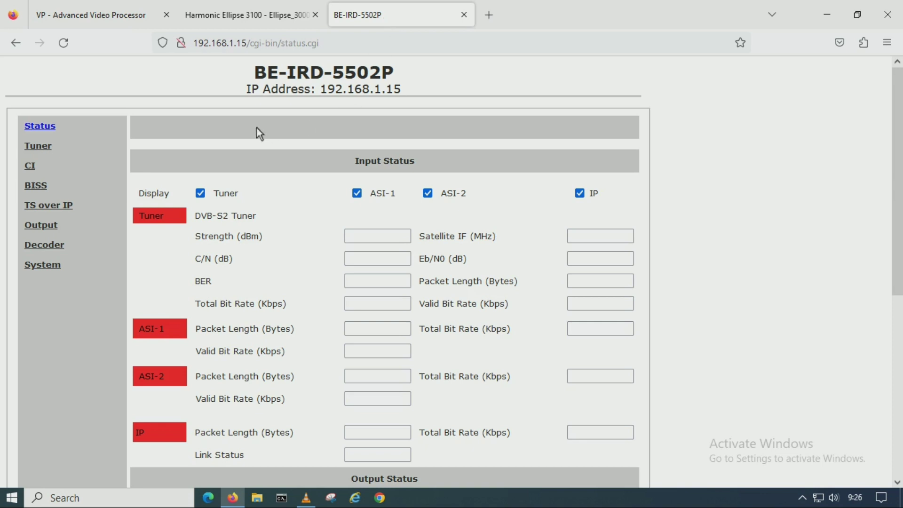
scroll(424, 315, "down", 5)
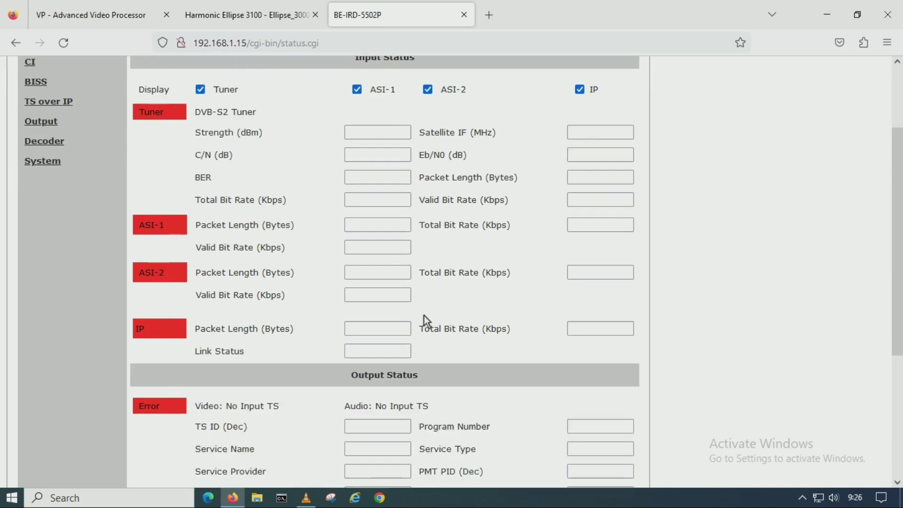
left_click(597, 454)
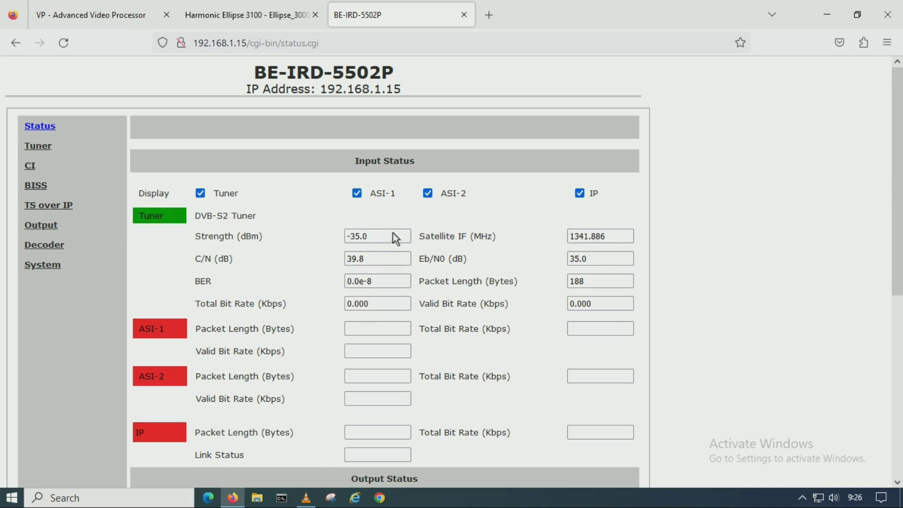
Step: Examine the tuner's signal readings and the output status section on the receiver's status page
scroll(406, 246, "down", 5)
left_click_drag(350, 208, 447, 216)
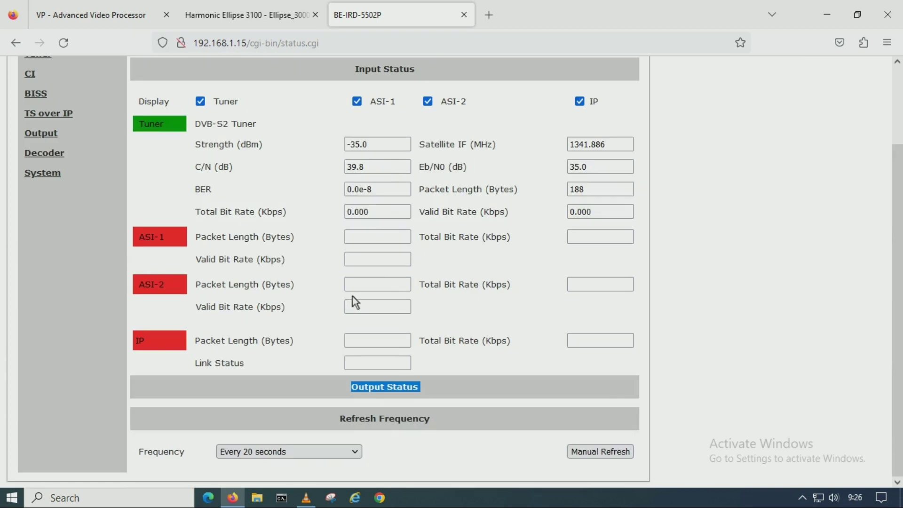
left_click(386, 385)
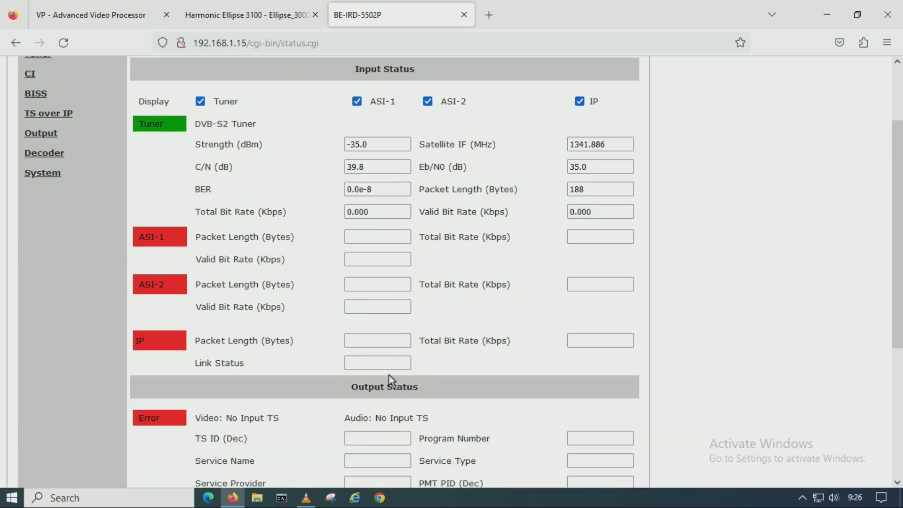
scroll(441, 373, "down", 4)
left_click_drag(223, 219, 294, 220)
left_click(298, 254)
scroll(295, 266, "up", 2)
scroll(294, 266, "up", 3)
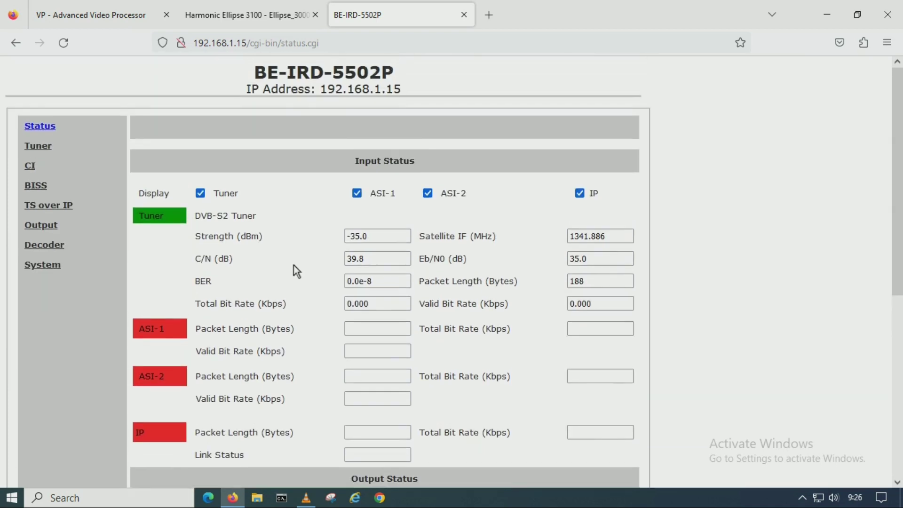
Step: Set the receiver's decoder source to Tuner Input, select the ELLIPSE program, and apply the settings
left_click(44, 246)
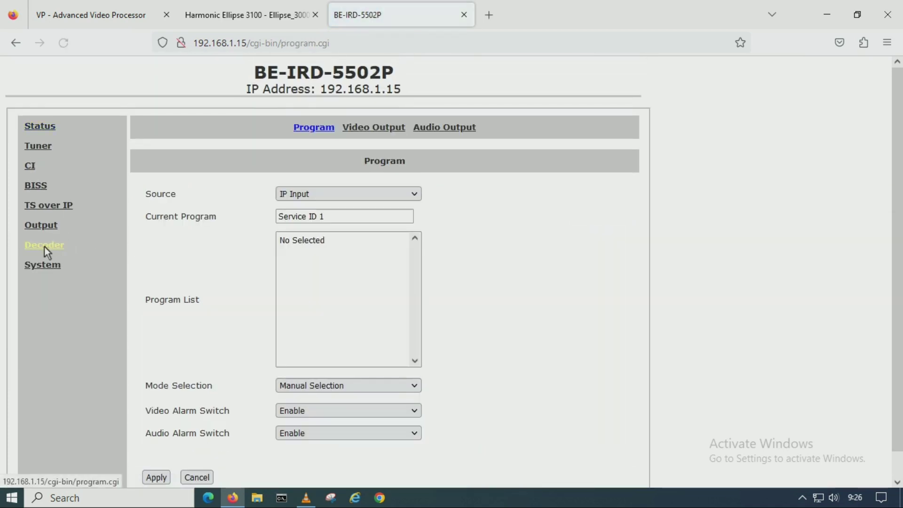
left_click(301, 196)
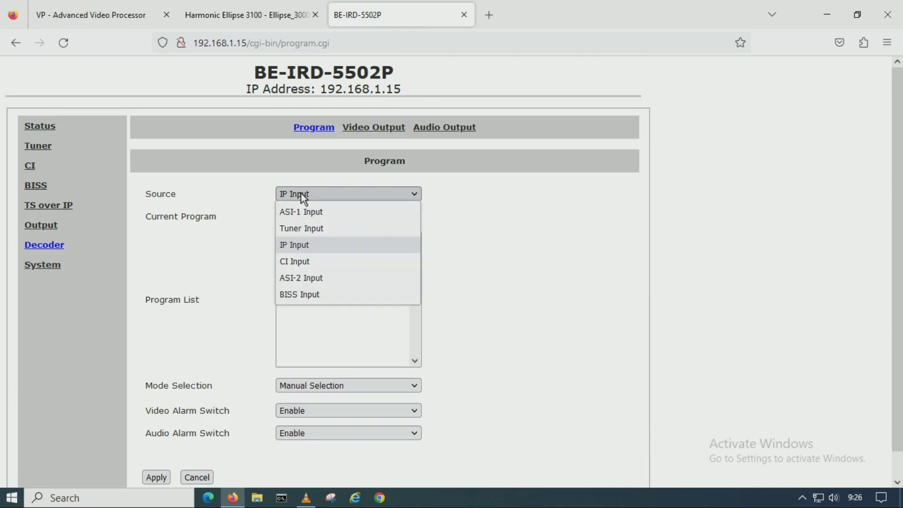
left_click(305, 230)
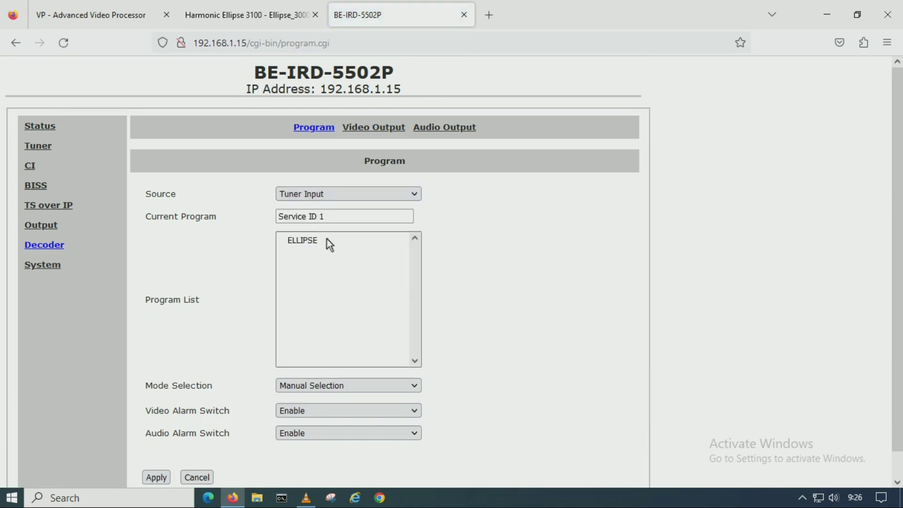
left_click(311, 240)
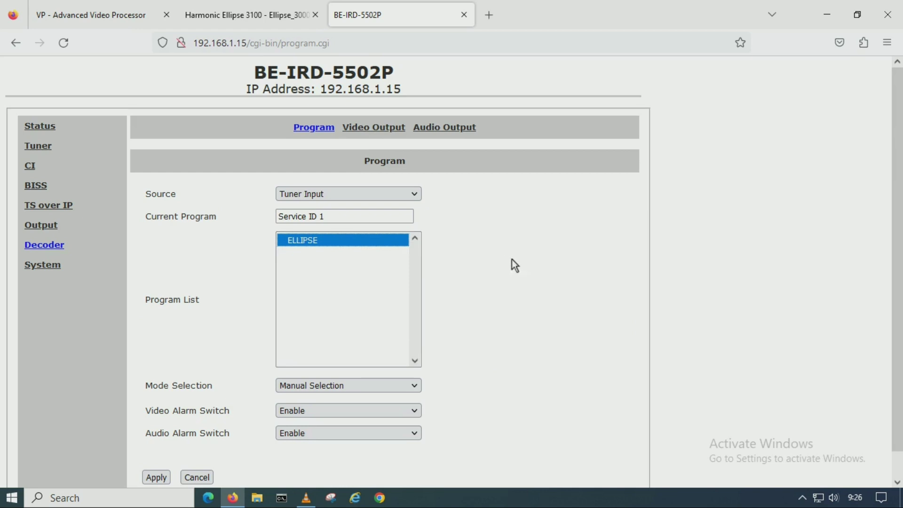
scroll(482, 294, "down", 1)
left_click(155, 452)
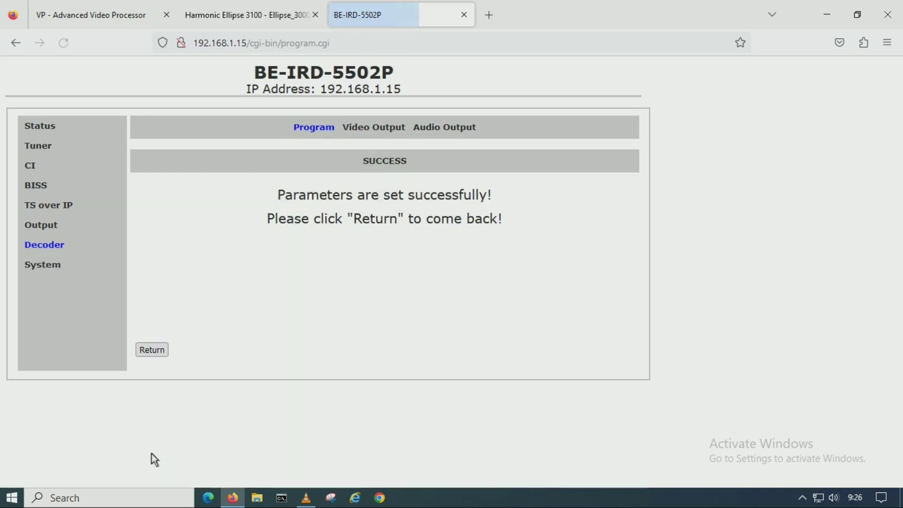
Step: Return to the receiver's status page and manually refresh its readings until the output status updates
left_click(157, 351)
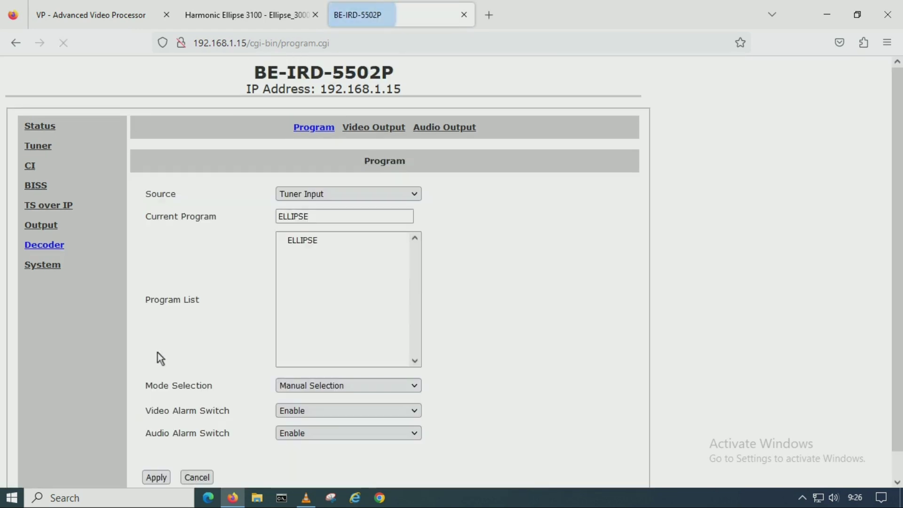
left_click(50, 130)
scroll(157, 184, "down", 4)
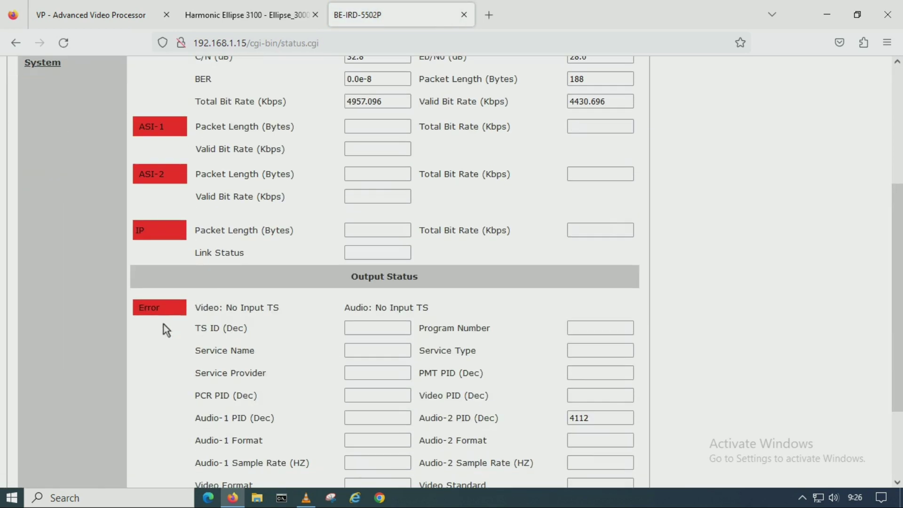
scroll(283, 330, "down", 3)
left_click(602, 453)
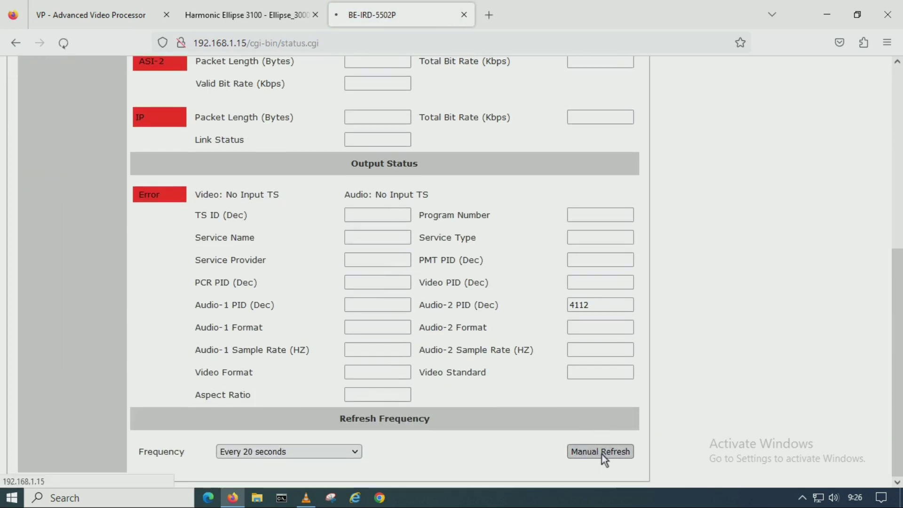
scroll(601, 414, "down", 4)
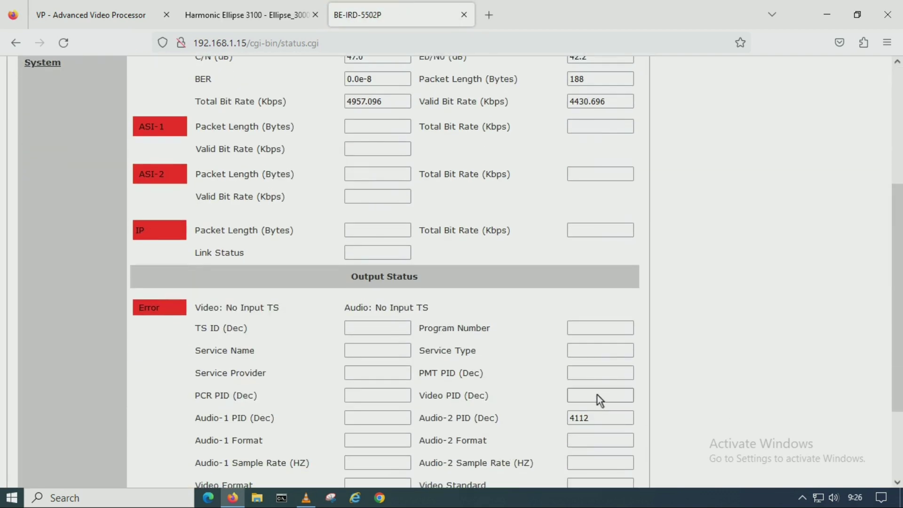
scroll(599, 420, "down", 3)
left_click(600, 452)
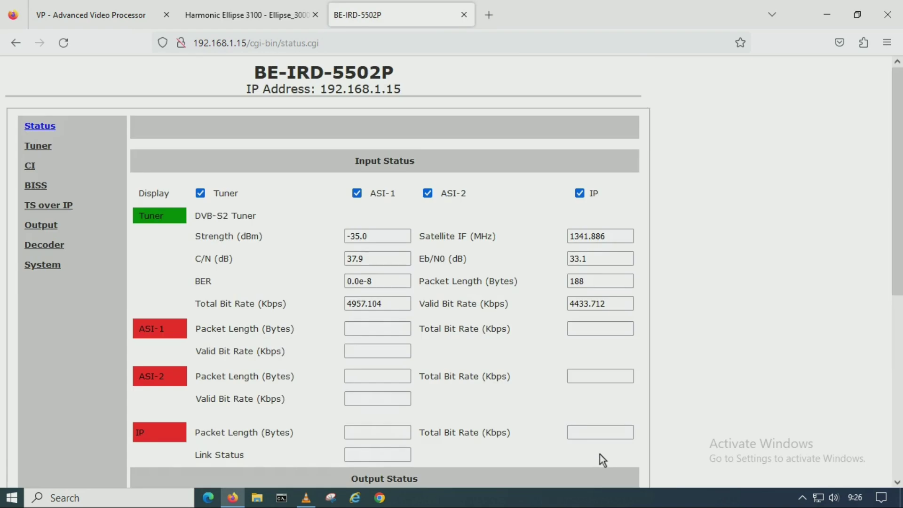
scroll(600, 453, "down", 6)
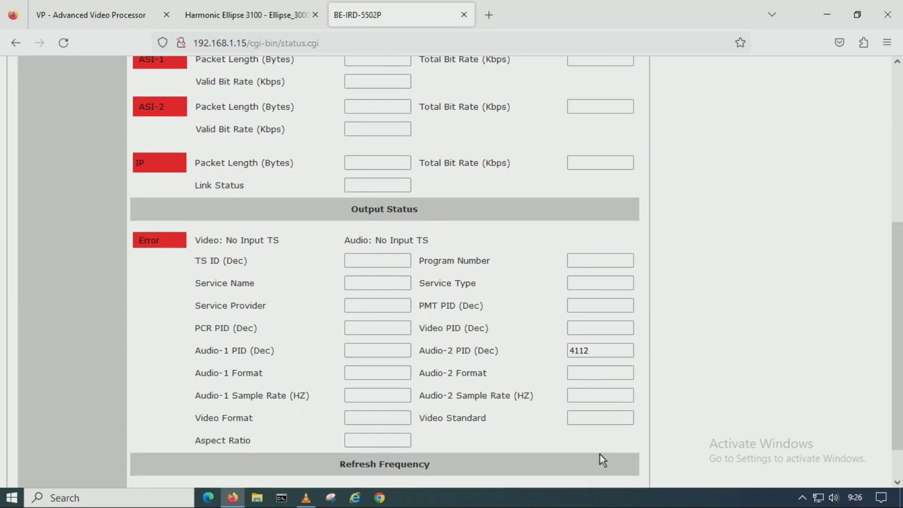
scroll(600, 454, "down", 1)
left_click(599, 456)
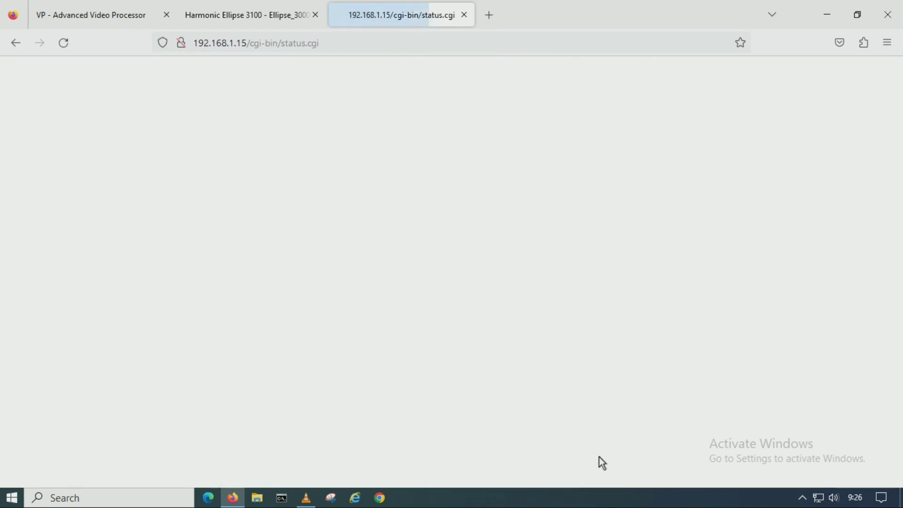
Step: Examine the output status section, refreshing it manually once more and checking the video and audio states
scroll(597, 418, "down", 4)
scroll(598, 418, "down", 2)
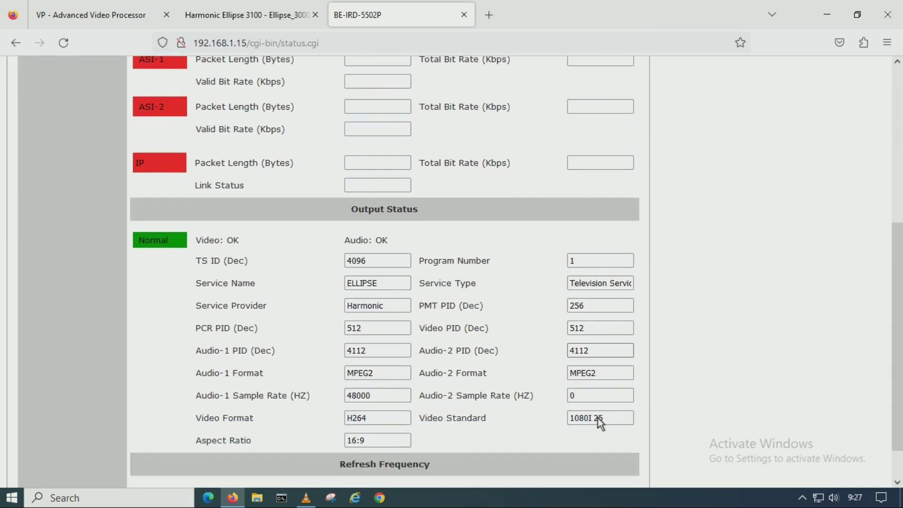
scroll(598, 421, "down", 1)
left_click(602, 452)
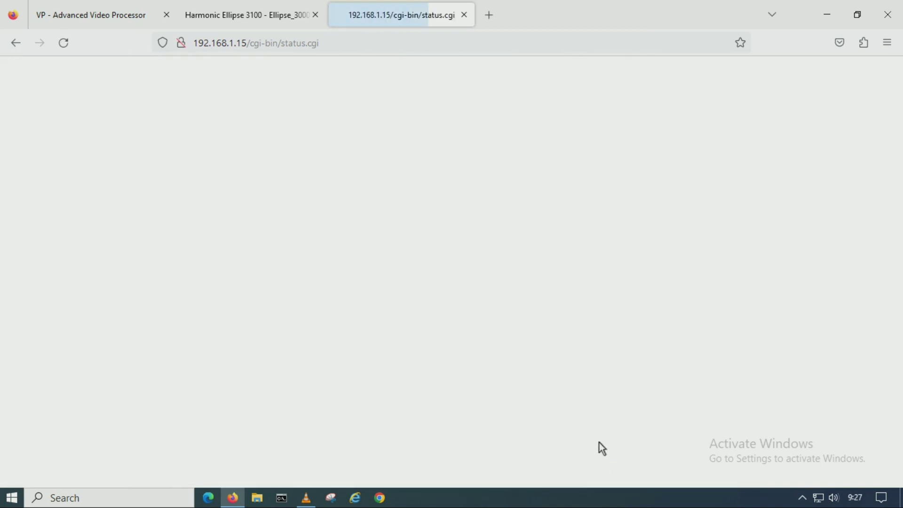
scroll(602, 383, "down", 4)
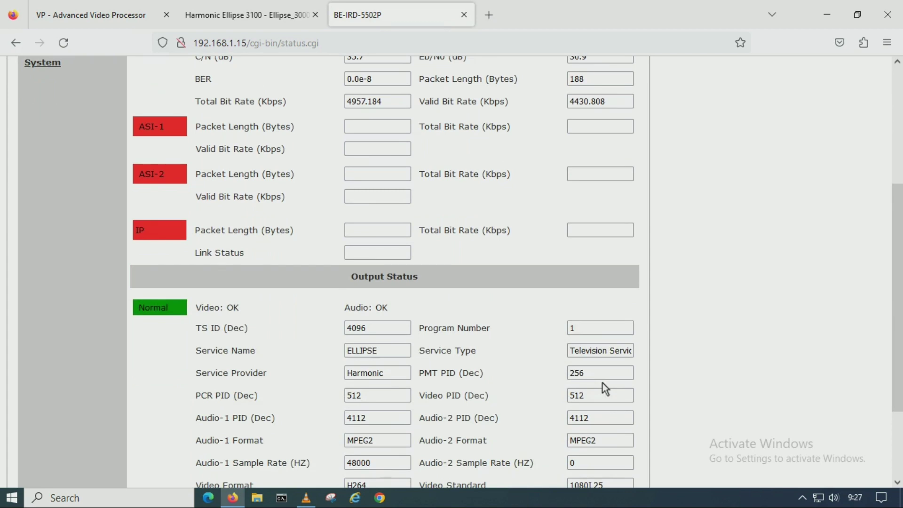
scroll(602, 384, "down", 3)
scroll(602, 383, "down", 2)
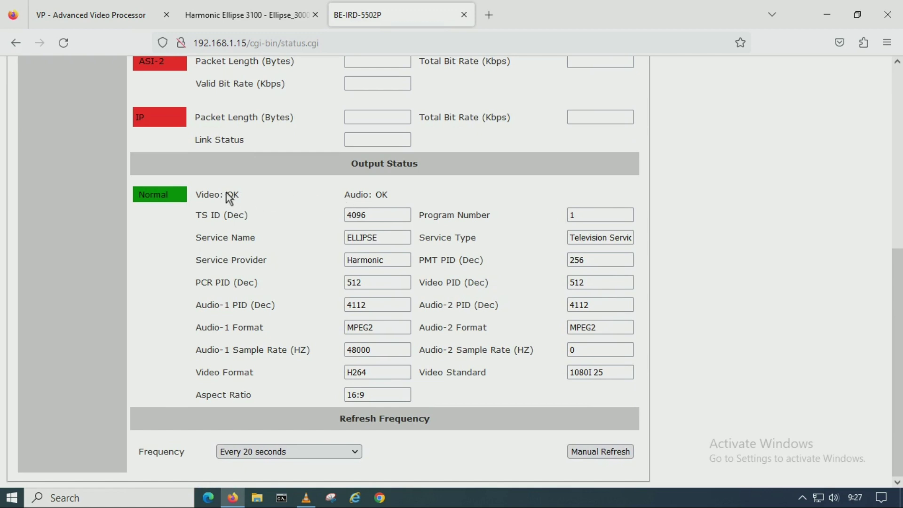
left_click_drag(202, 197, 273, 201)
left_click_drag(346, 193, 388, 194)
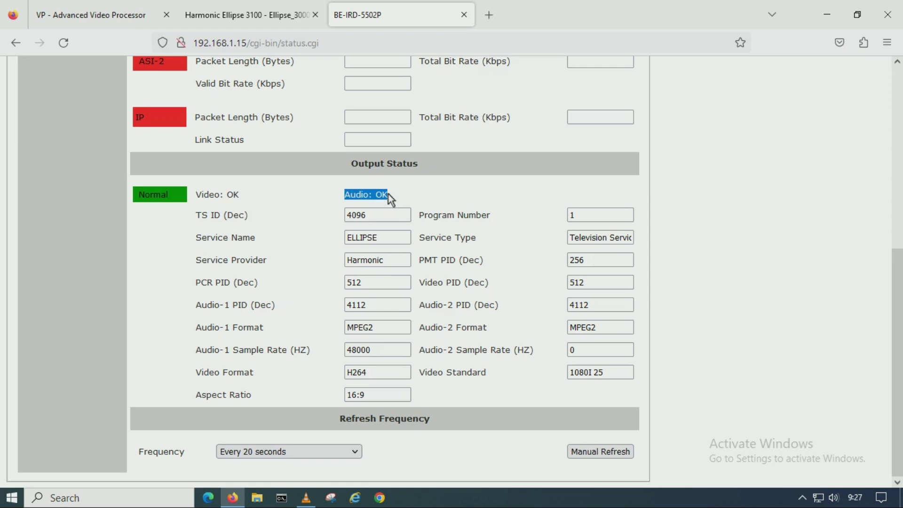
left_click(445, 195)
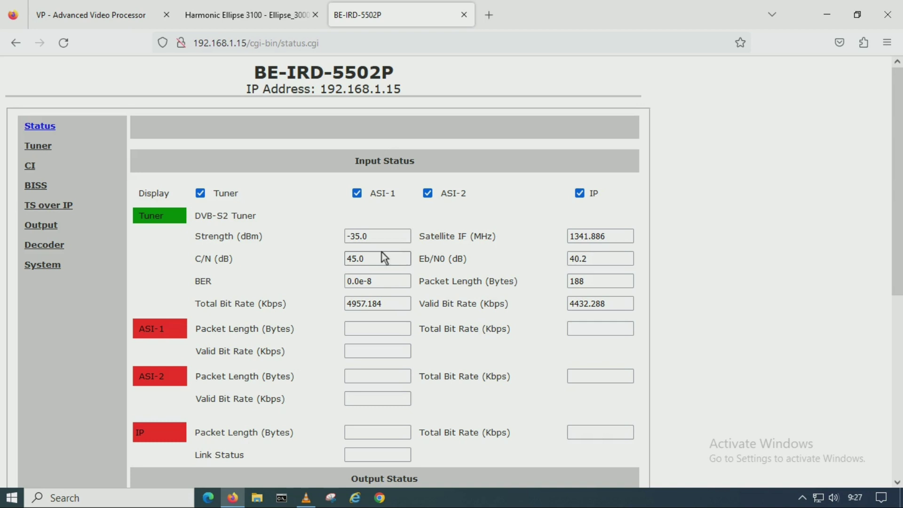
Step: Compare the service name in the receiver's output status with the service name on the Ellipse 3100 encoder's status page
scroll(379, 263, "down", 6)
left_click_drag(385, 238, 342, 238)
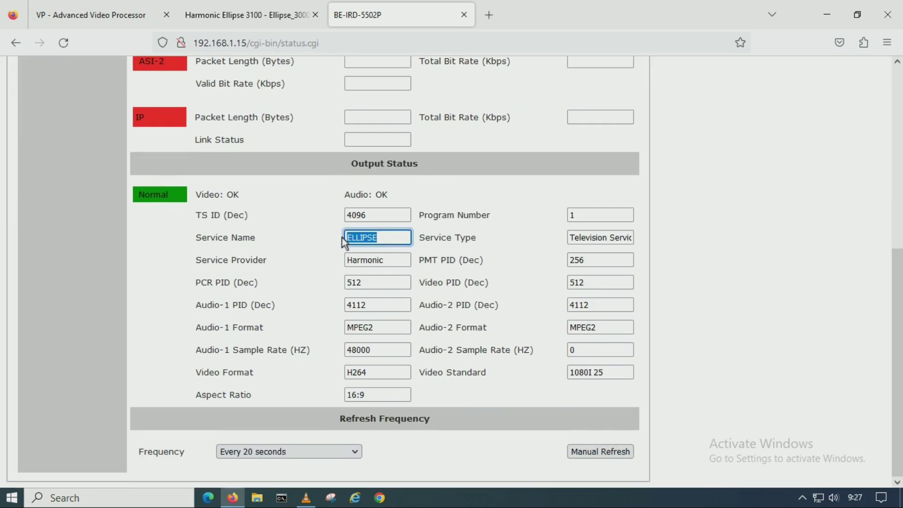
left_click(96, 16)
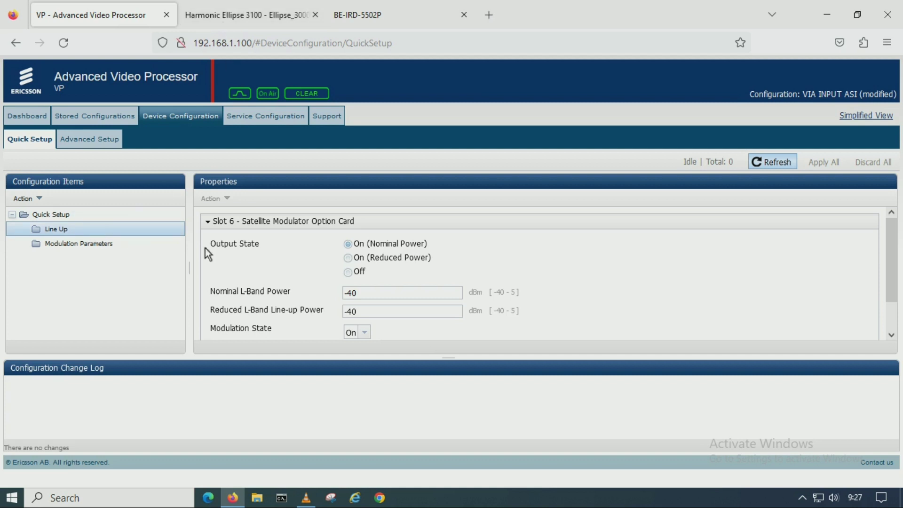
left_click(229, 20)
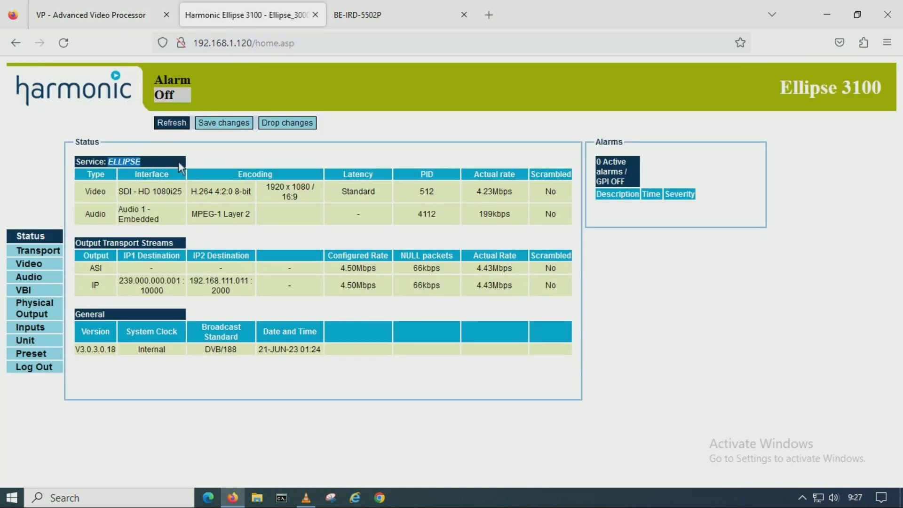
left_click(213, 159)
Step: Review the BE-IRD-5502P receiver's DVB-S2 tuner settings and return to its status page
left_click(370, 20)
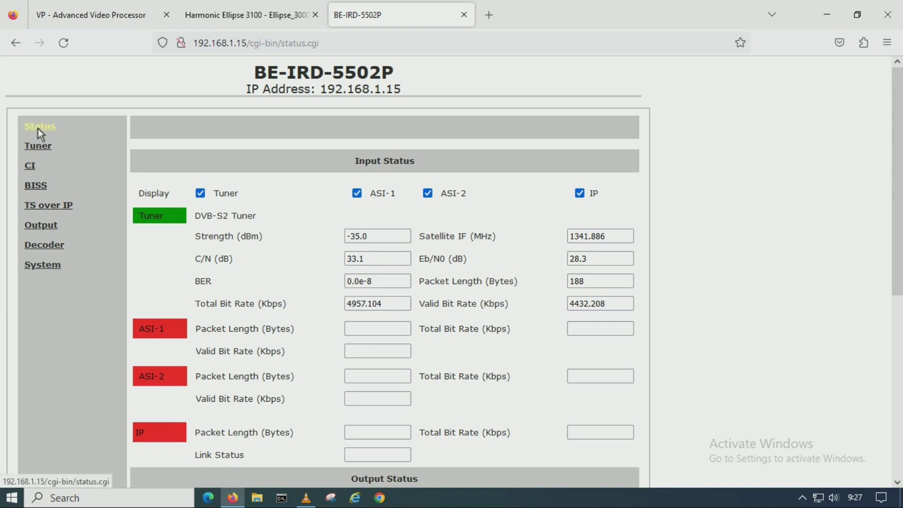
left_click(40, 146)
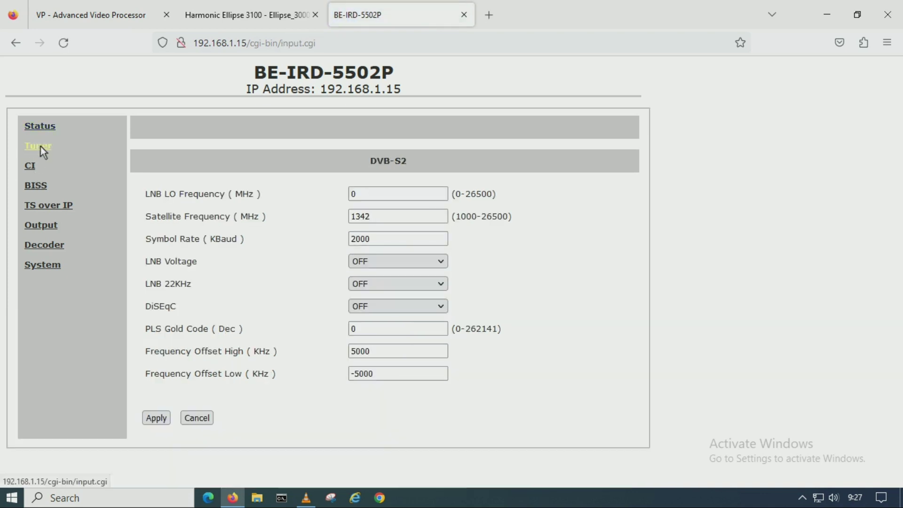
left_click(40, 127)
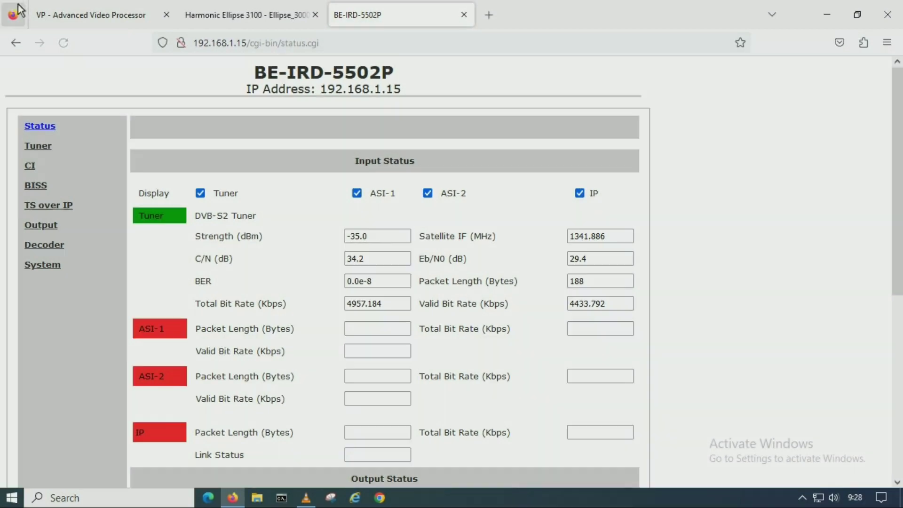
Step: Set the Ericsson satellite modulator's output state and modulation state to Off, and apply and save the configuration
left_click(81, 18)
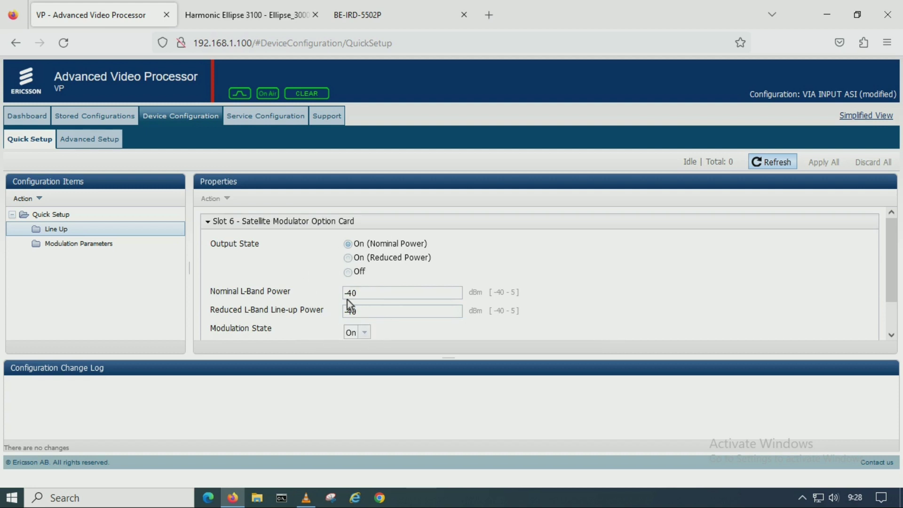
left_click(355, 274)
scroll(404, 274, "down", 1)
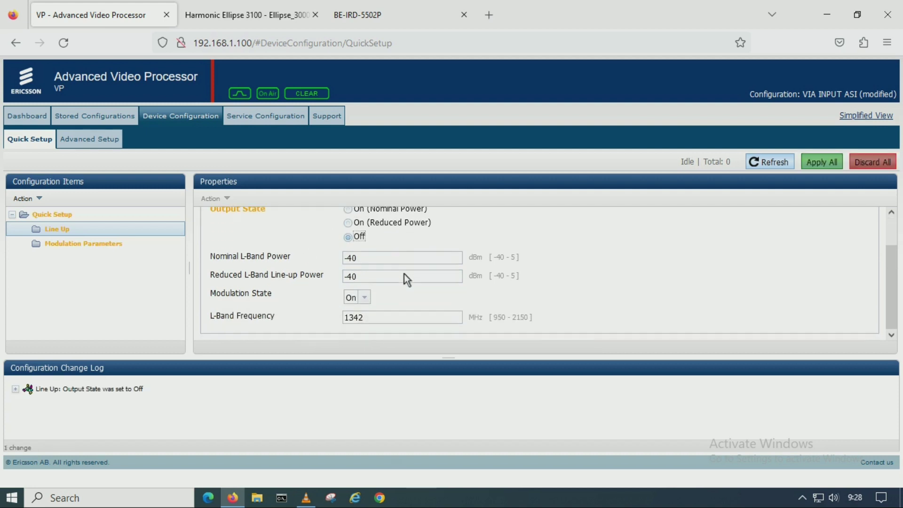
left_click(365, 297)
left_click(352, 310)
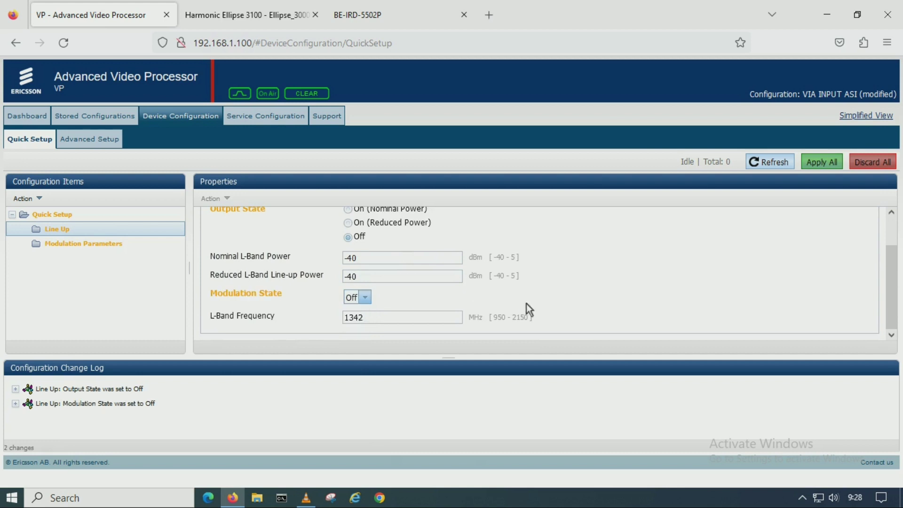
left_click(815, 165)
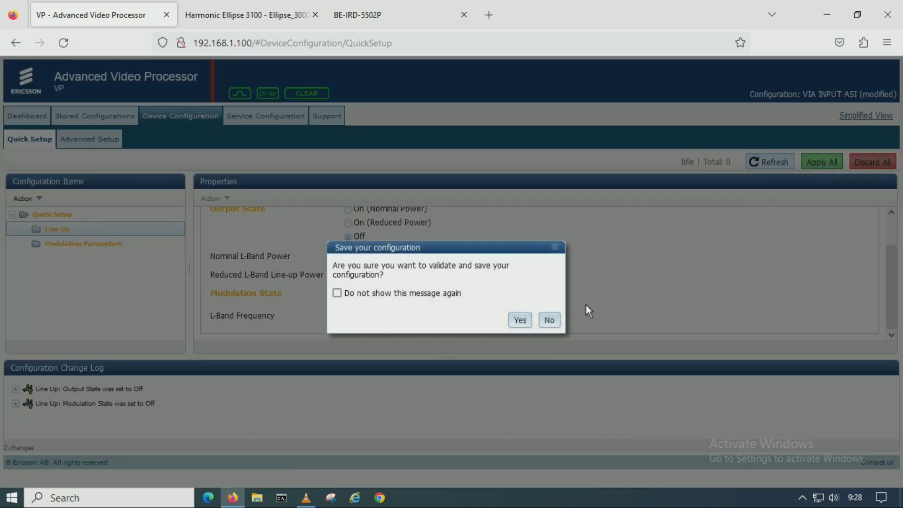
left_click(521, 318)
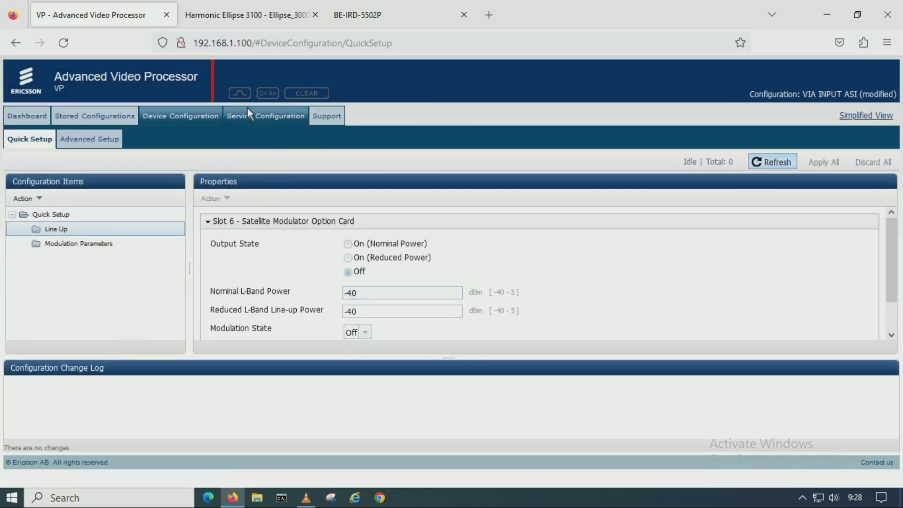
Step: Refresh the receiver's status page to check its tuner readings, and open the Ericsson processor's dashboard
mouse_move(249, 101)
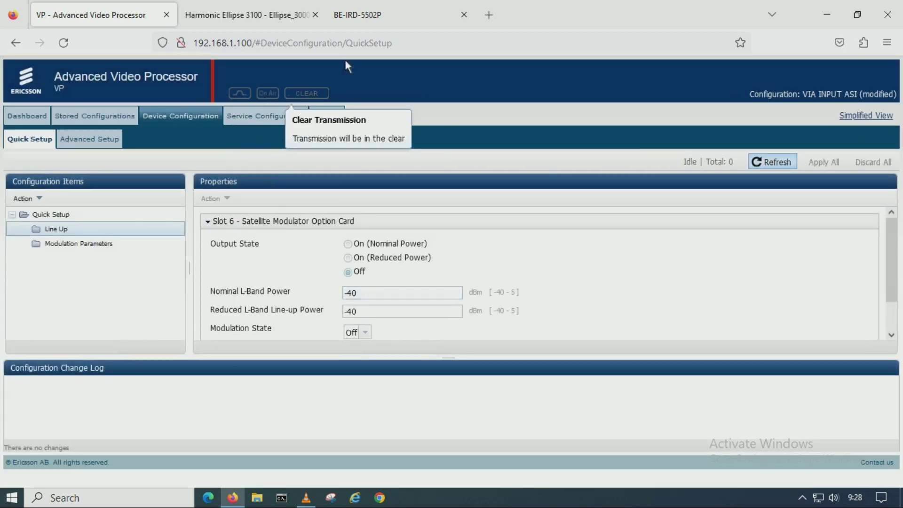
left_click(378, 20)
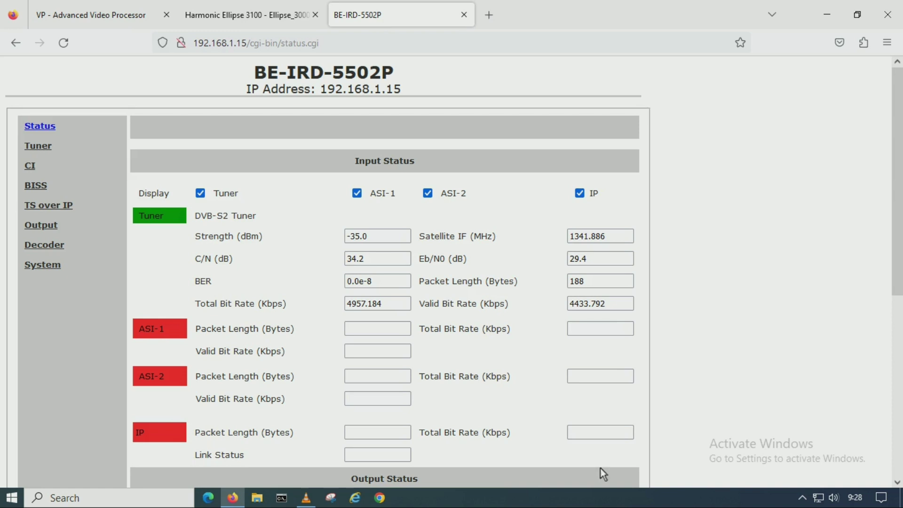
scroll(601, 468, "down", 4)
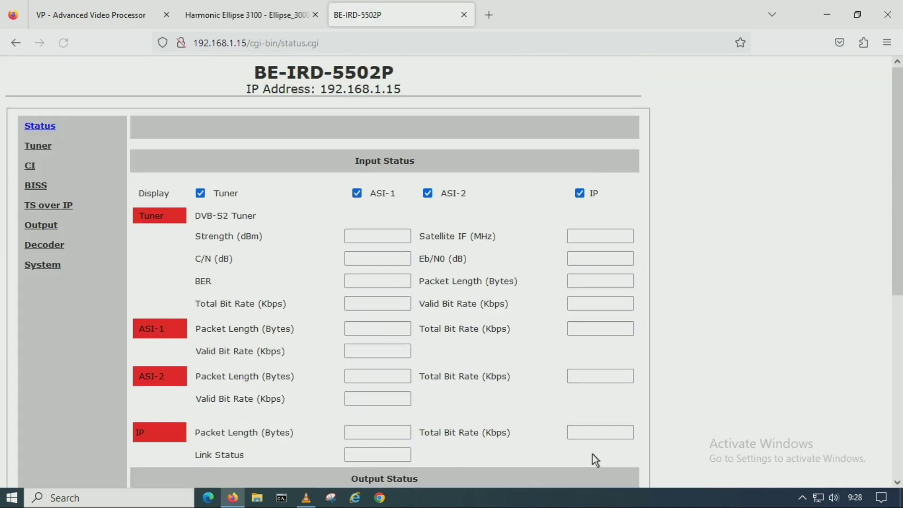
scroll(319, 223, "down", 3)
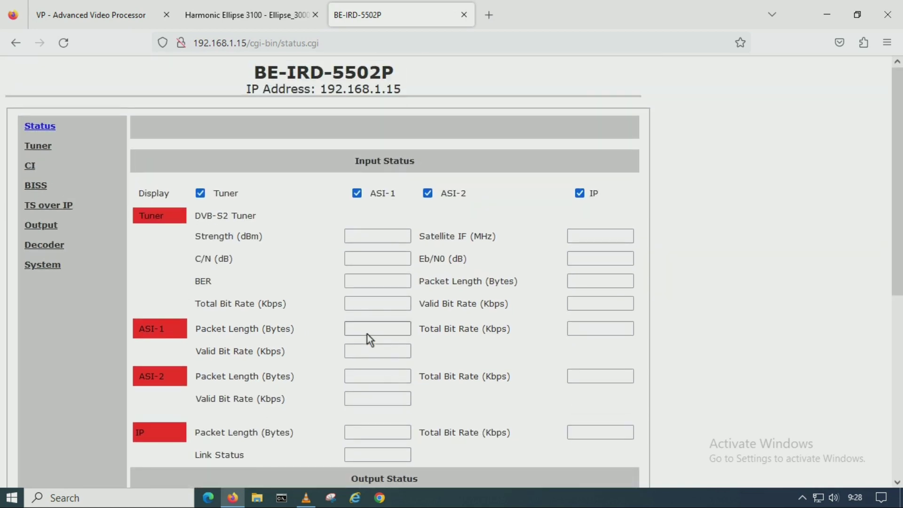
left_click(107, 14)
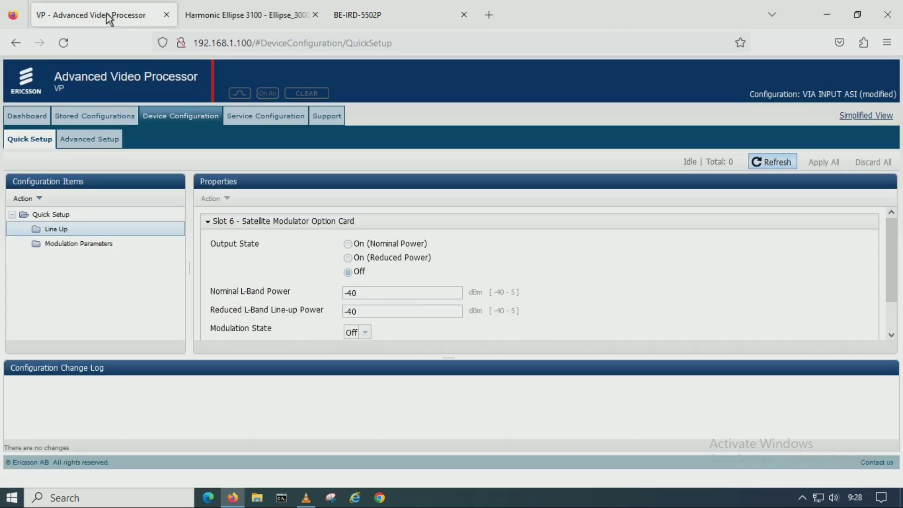
left_click(41, 116)
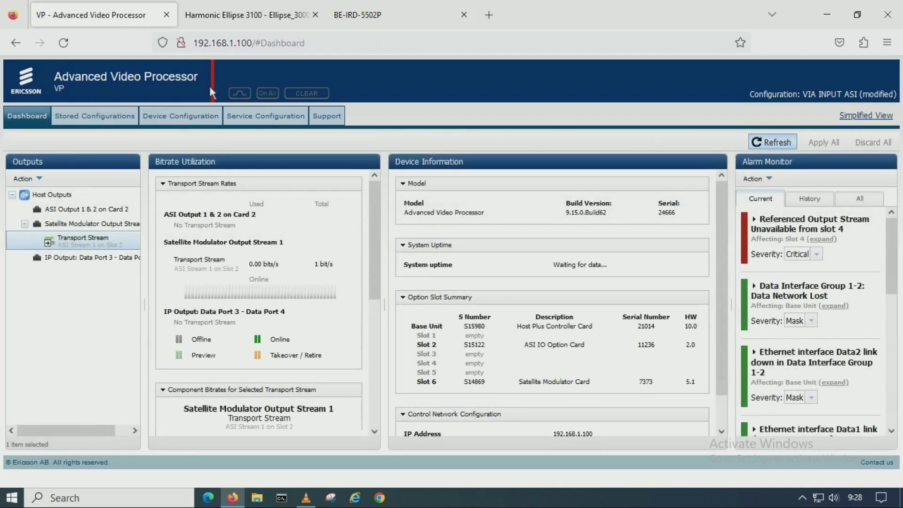